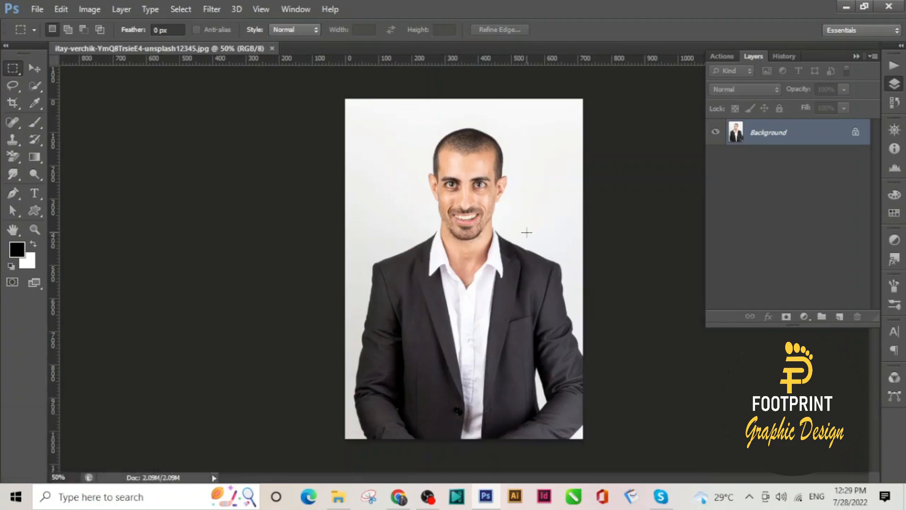
Zoom the portrait from 50% to 66.7% and pan the man's head and shoulders into view
key("ctrl")
key("ctrl+plus")
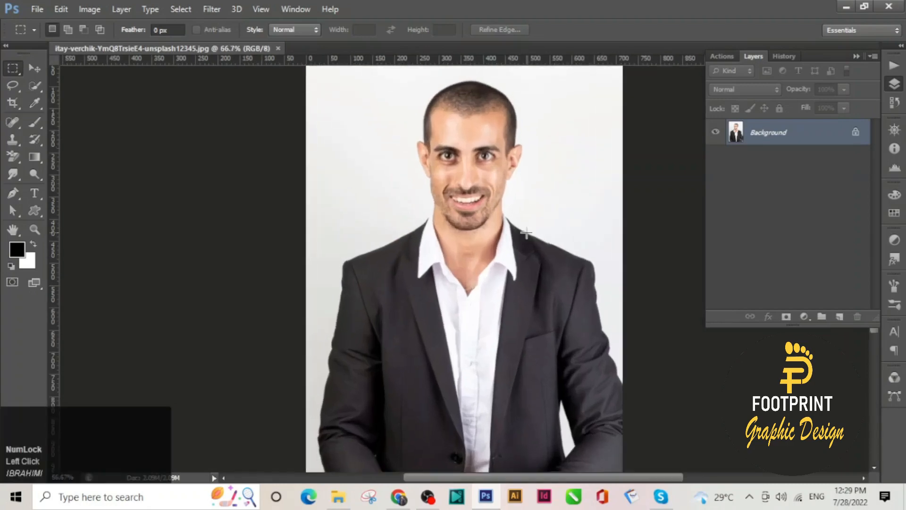
key("space")
left_click_drag(458, 213, 396, 230)
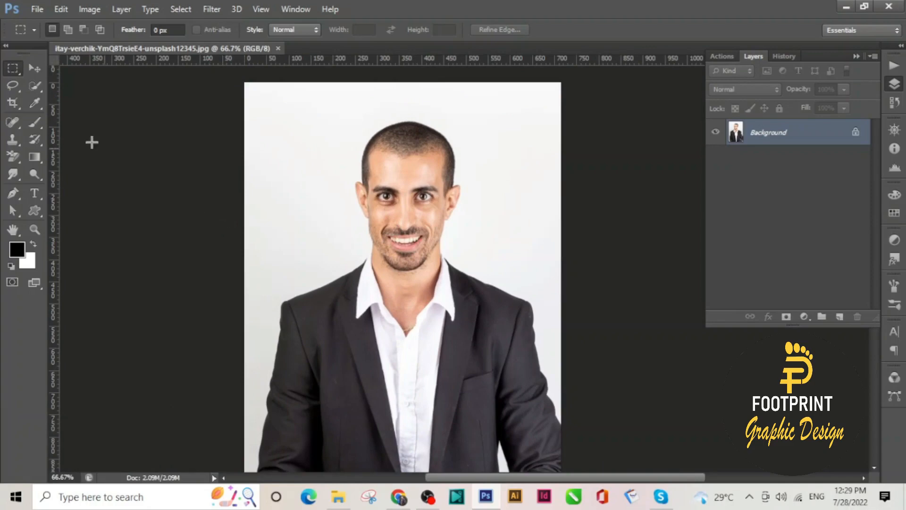
Crop the portrait to a 1.5 × 2 in frame, positioning the head and shoulders inside it
left_click(14, 112)
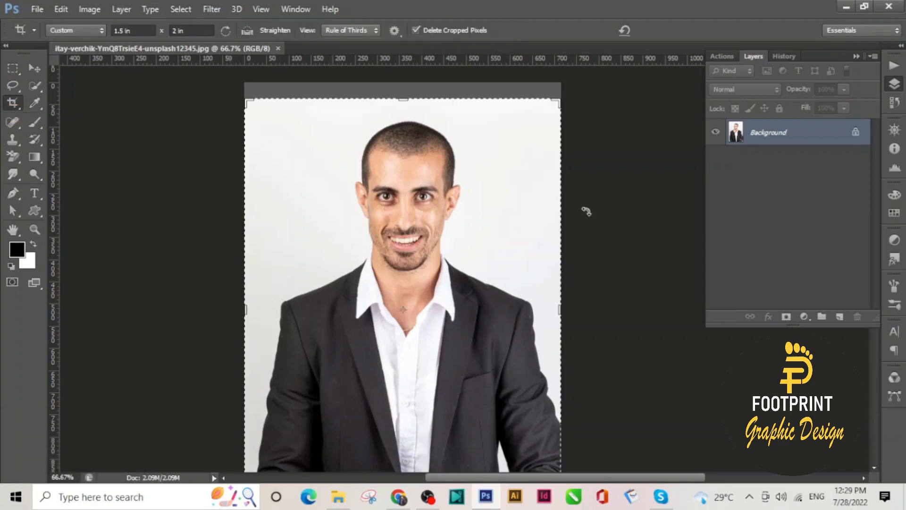
left_click_drag(564, 311, 535, 310)
mouse_move(289, 316)
left_mouse_down()
mouse_move(279, 313)
mouse_move(293, 314)
left_mouse_up()
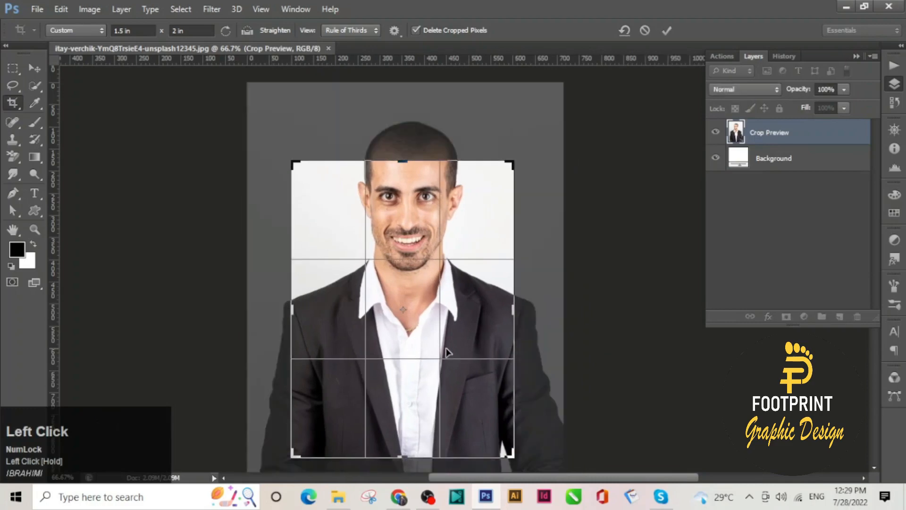
left_click_drag(410, 342, 407, 390)
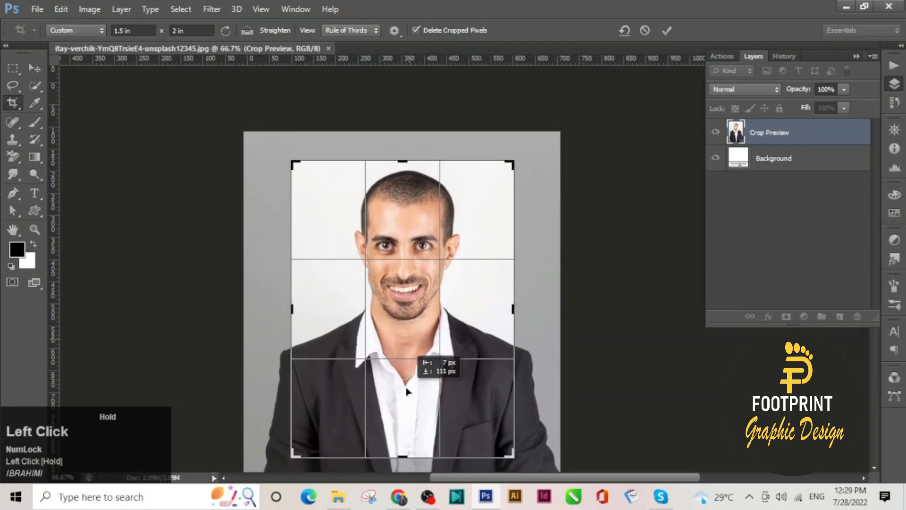
left_click_drag(408, 391, 408, 392)
left_click_drag(401, 457, 403, 438)
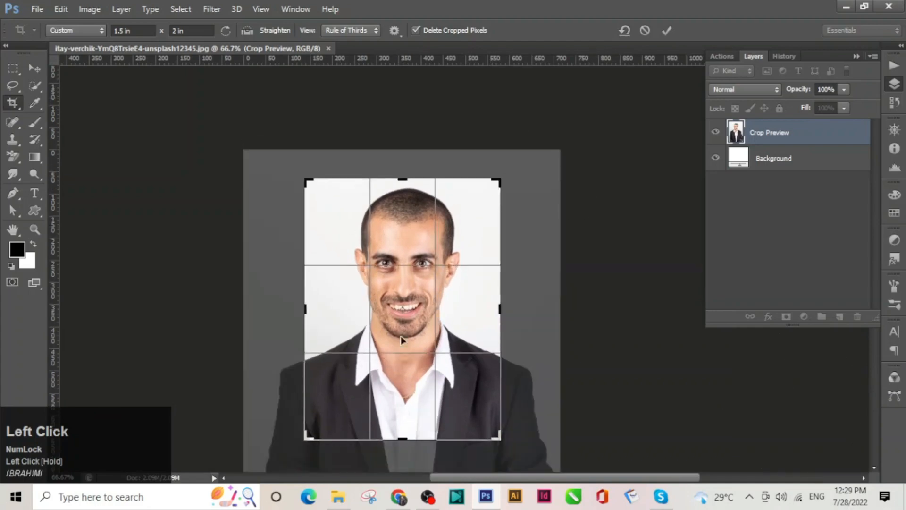
left_click(670, 34)
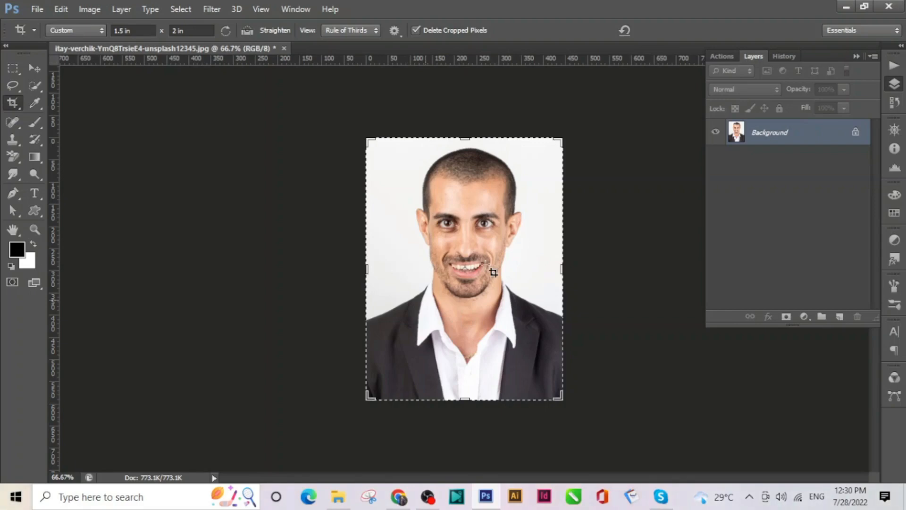
left_click(19, 71)
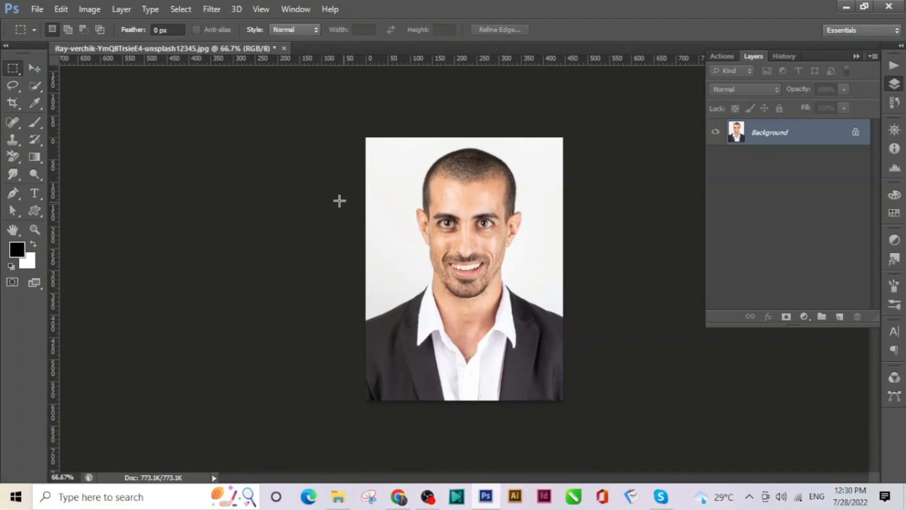
Start a new document and switch its size units to Centimeters
left_click(38, 13)
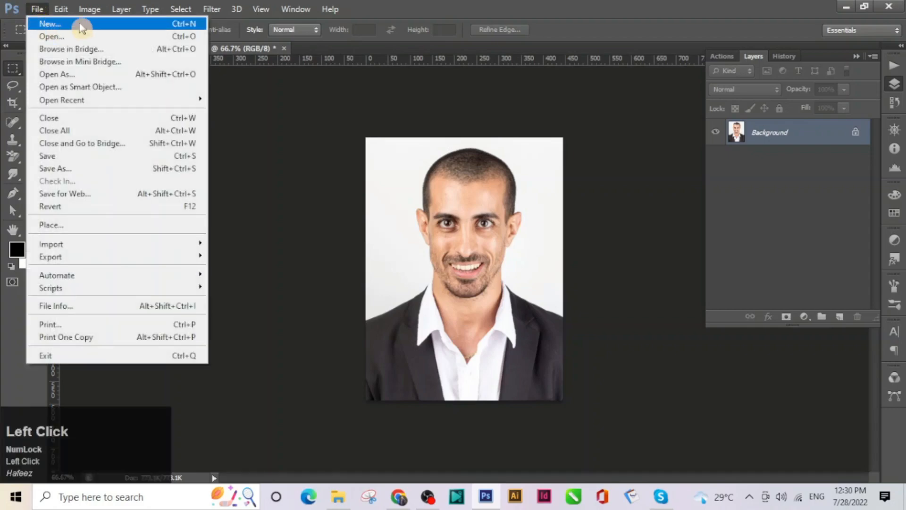
left_click(66, 26)
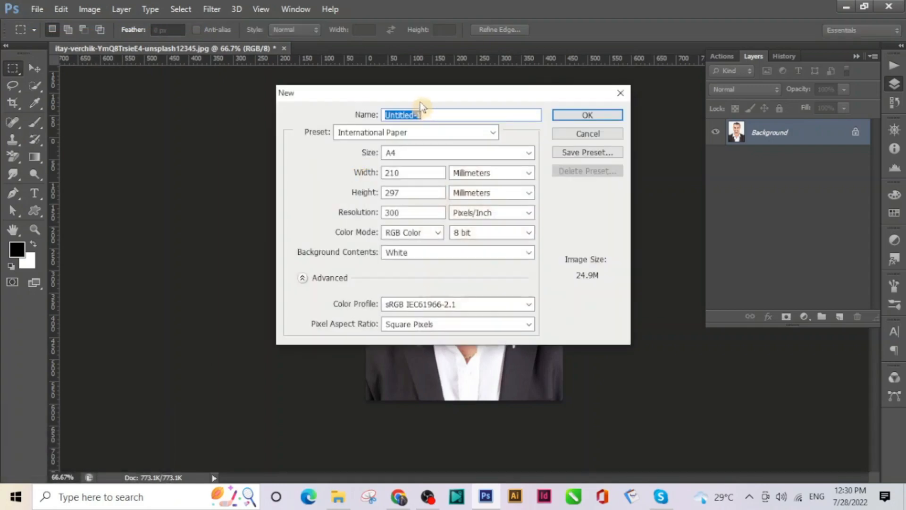
left_click_drag(419, 93, 208, 93)
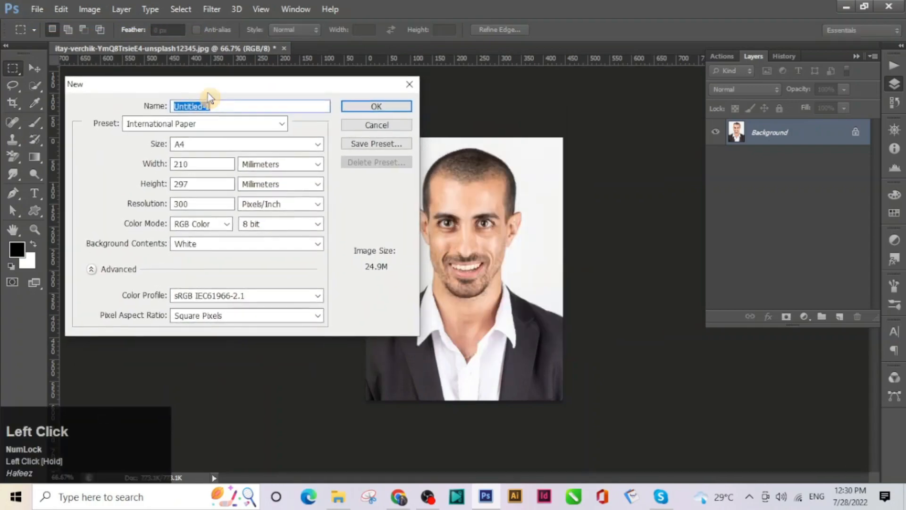
left_click(203, 125)
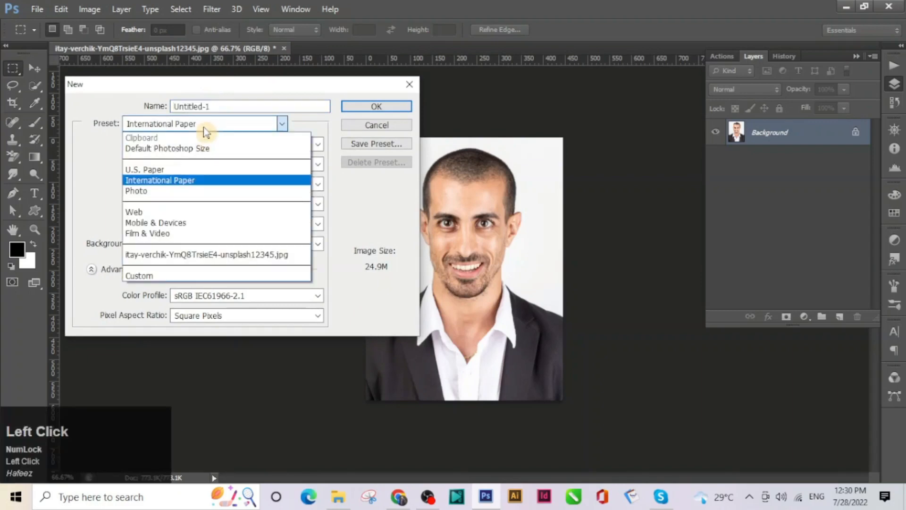
left_click(204, 128)
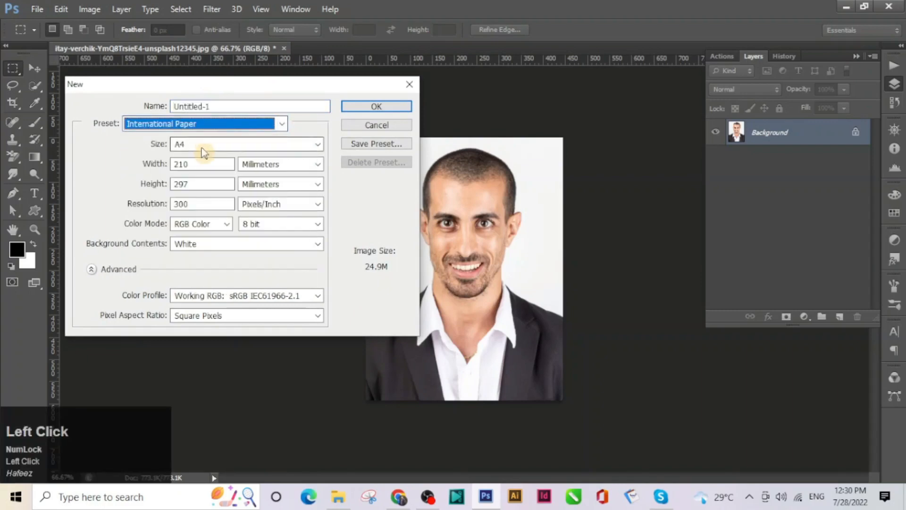
left_click(260, 164)
left_click(284, 198)
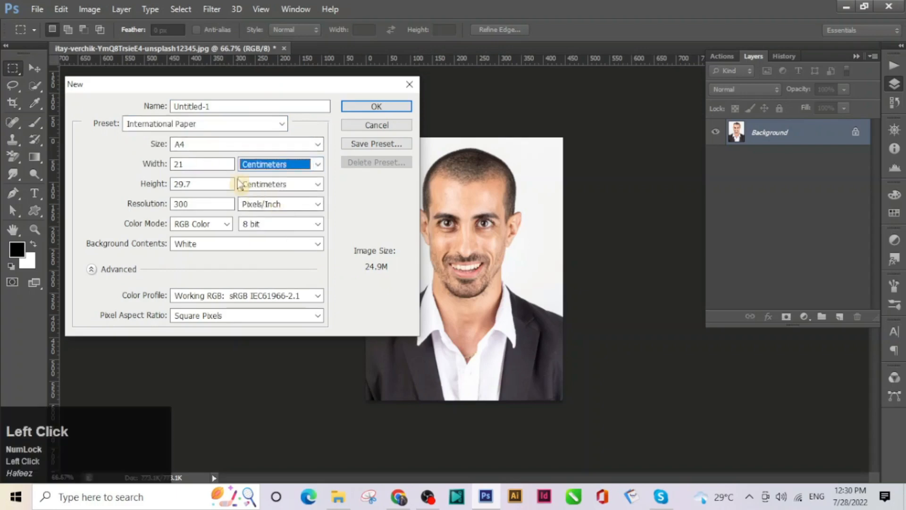
Set width 3.5 cm and height 4.5 cm at 300 ppi and create the document
left_click_drag(205, 165, 165, 164)
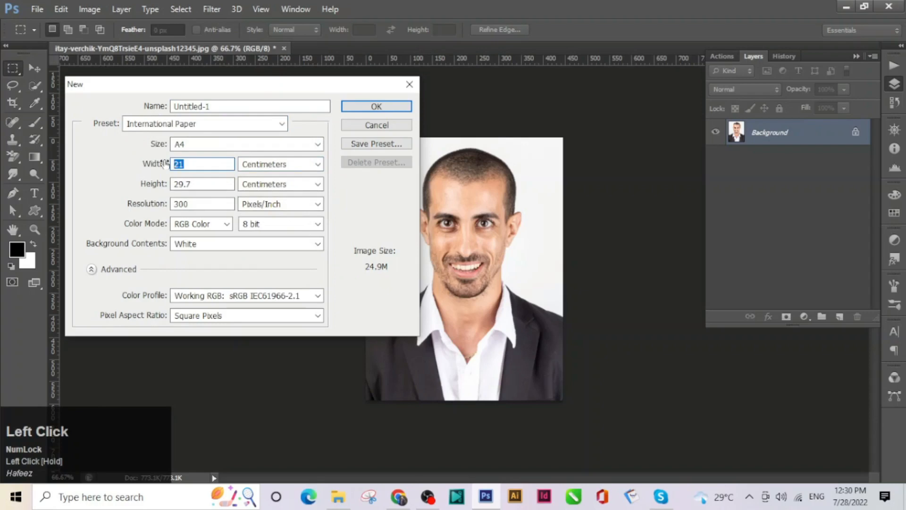
type("3.5")
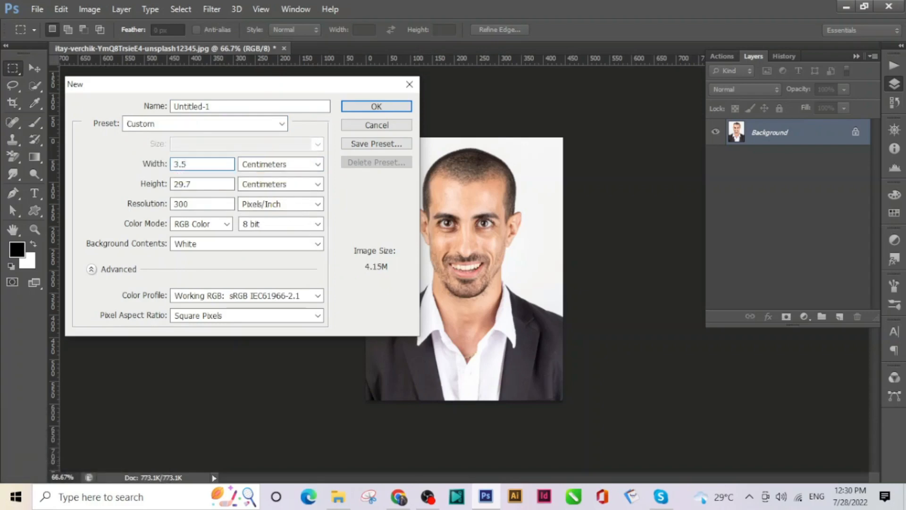
left_click_drag(213, 184, 164, 183)
type("4.5")
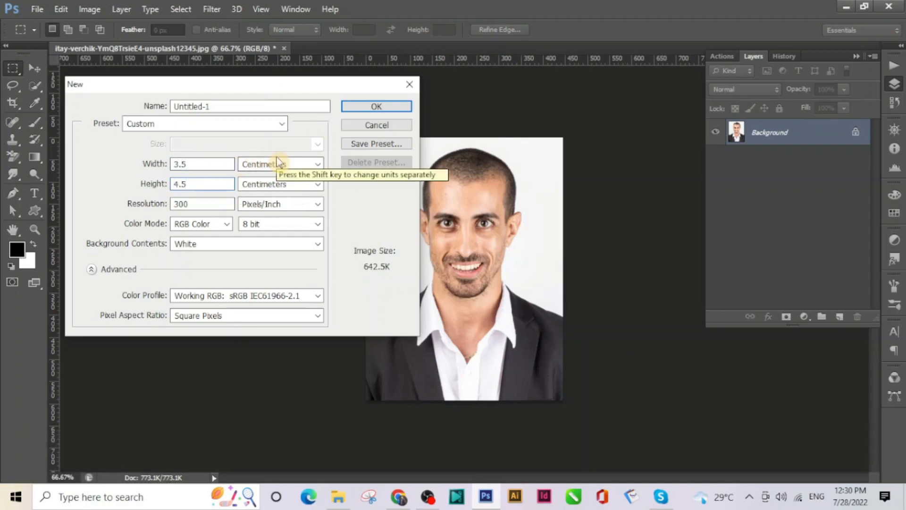
key("shift+2")
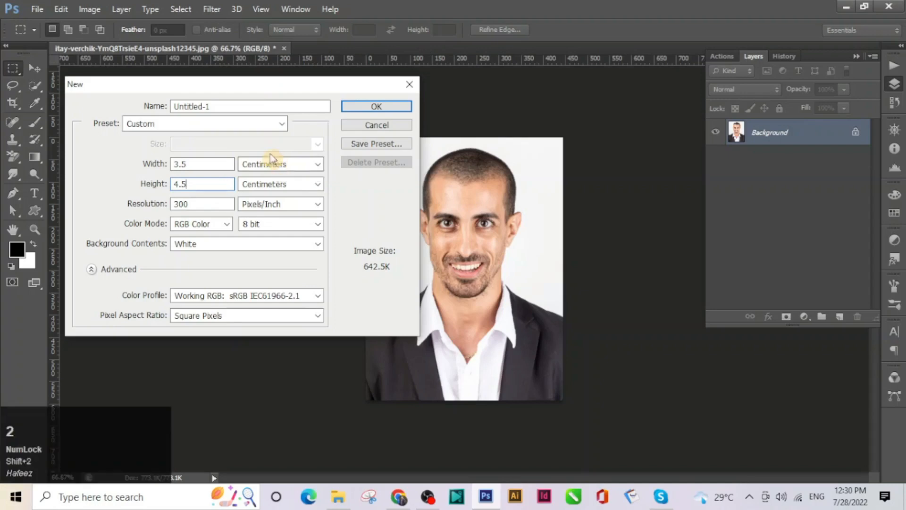
left_click(356, 195)
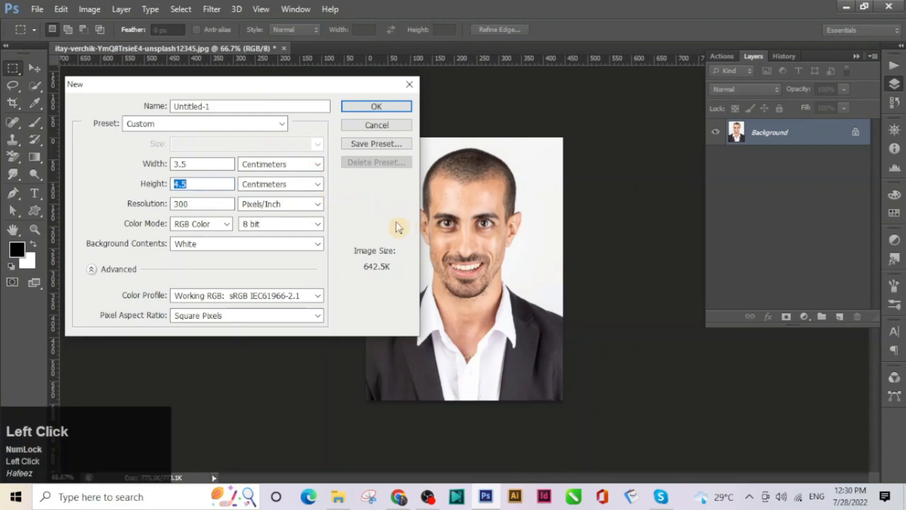
key("ctrl")
key("ctrl+2")
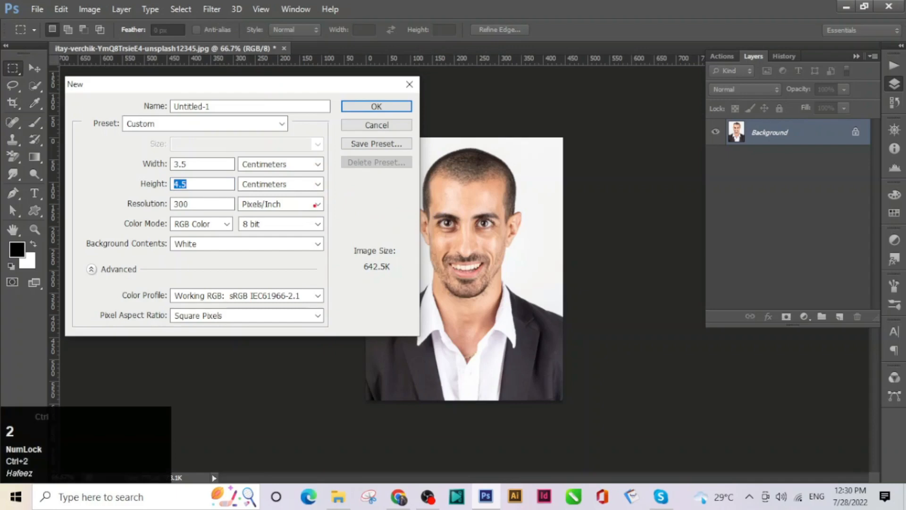
mouse_move(132, 145)
left_mouse_down()
mouse_move(141, 175)
mouse_move(204, 219)
mouse_move(242, 213)
mouse_move(243, 242)
mouse_move(339, 217)
left_mouse_up()
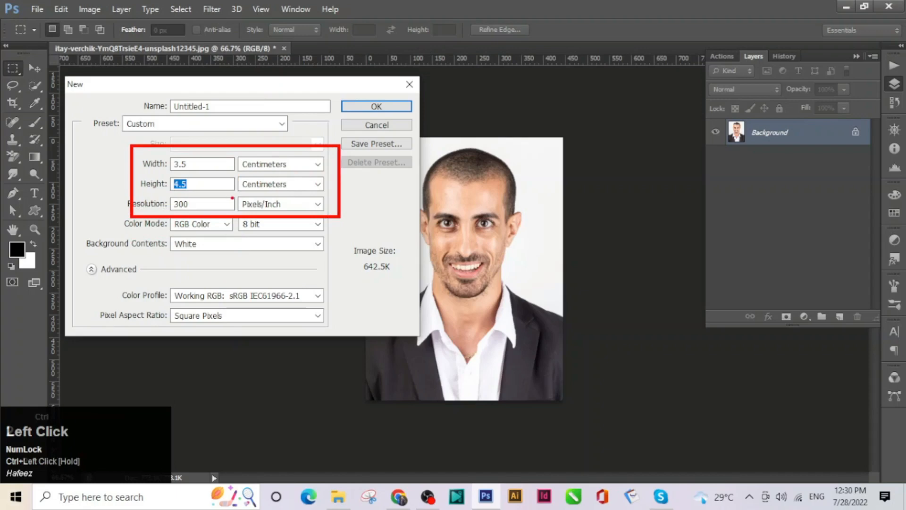
key("Escape")
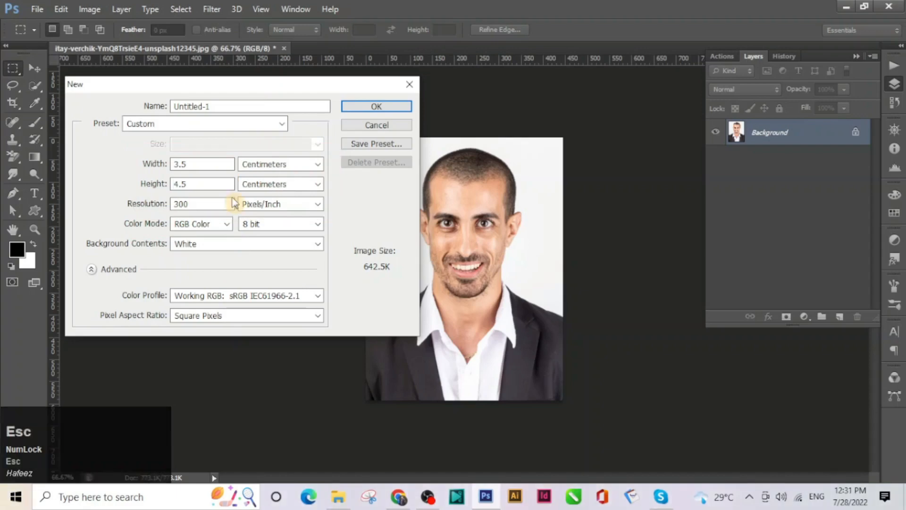
left_click(200, 162)
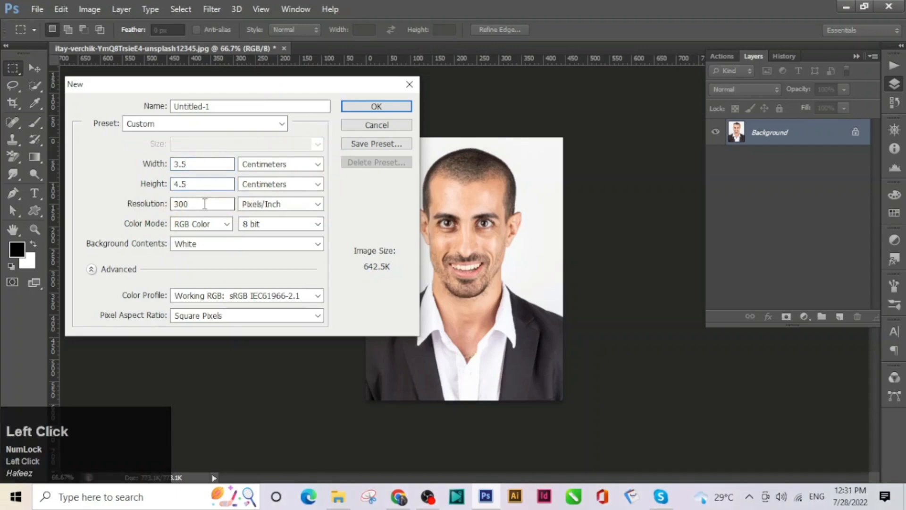
left_click(391, 108)
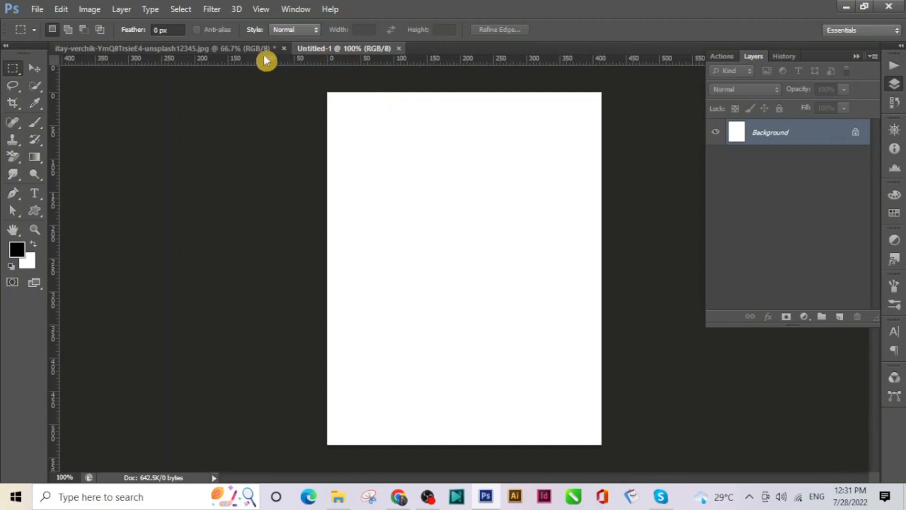
Select all of the cropped portrait and drag it into Untitled-1 as Layer 1
left_click(236, 54)
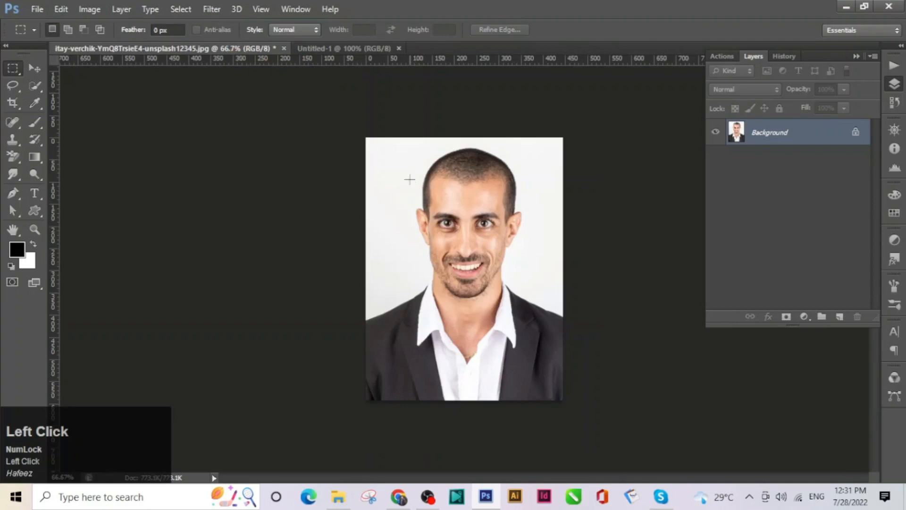
key("ctrl+a")
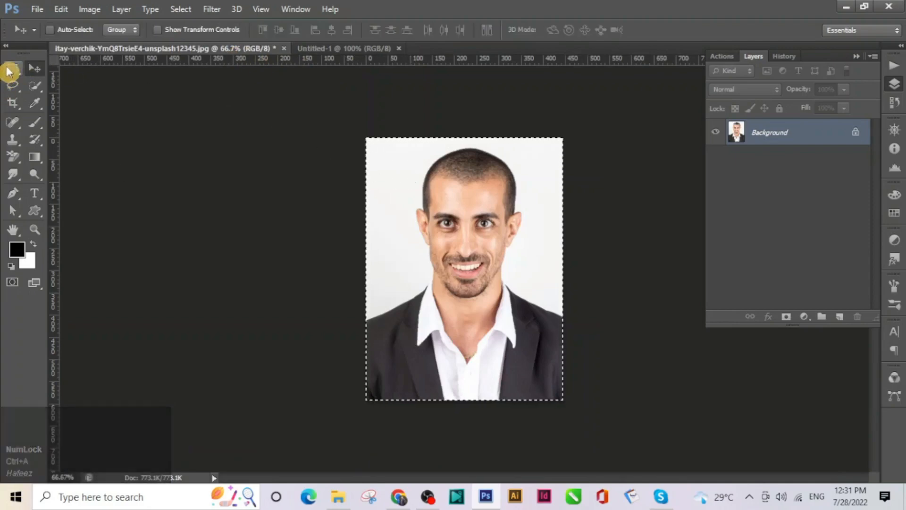
left_click(38, 70)
left_click_drag(455, 247, 463, 280)
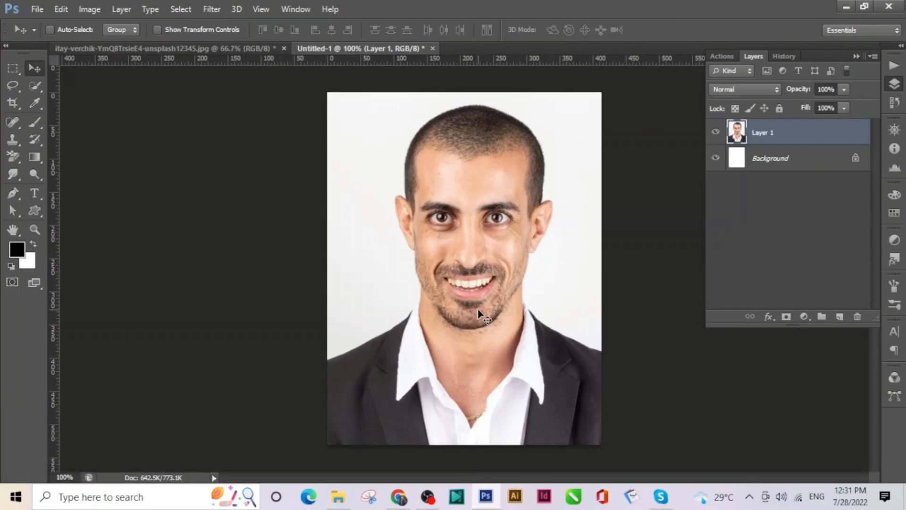
left_click(13, 70)
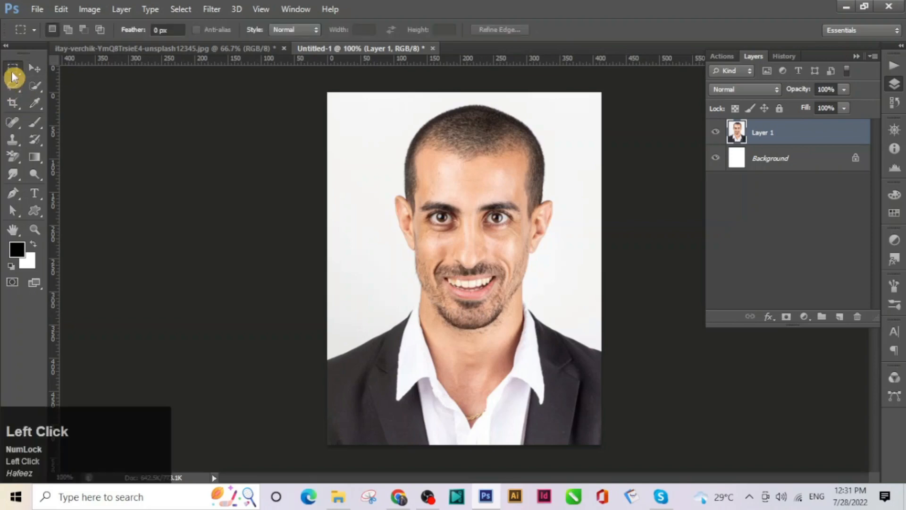
Select the whole canvas and stroke it with a 6 px black border
key("ctrl")
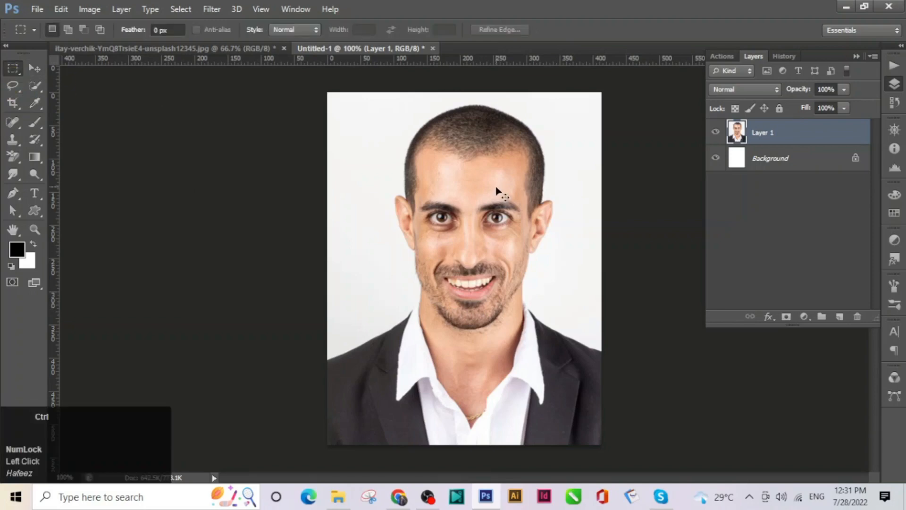
key("ctrl+a")
right_click(457, 168)
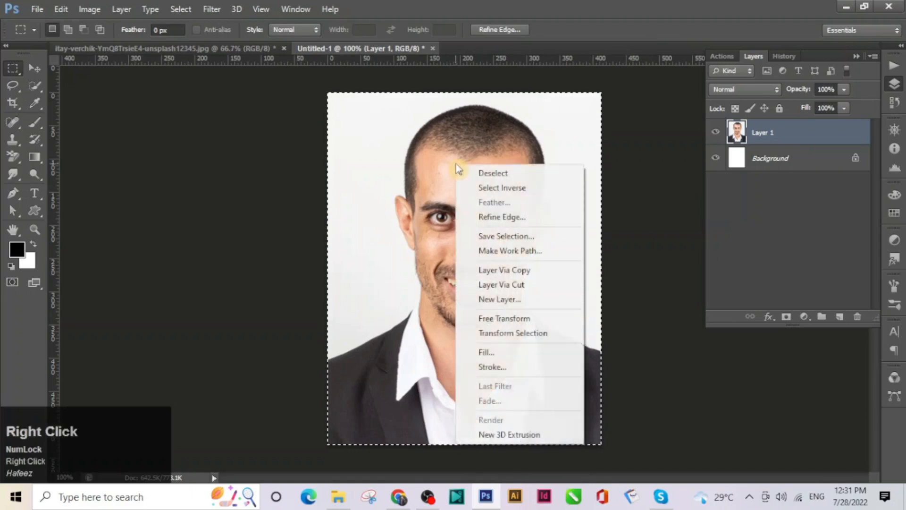
left_click(503, 367)
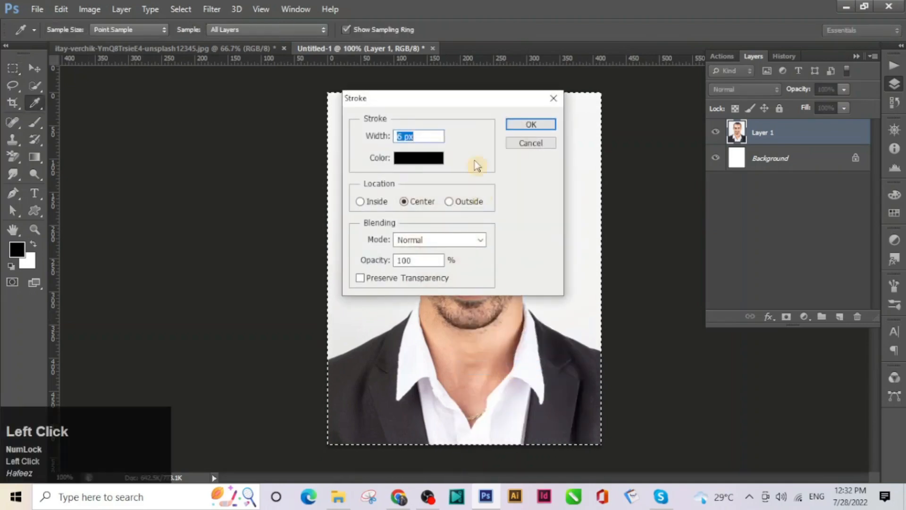
mouse_move(446, 108)
left_mouse_down()
mouse_move(189, 127)
mouse_move(197, 112)
left_mouse_up()
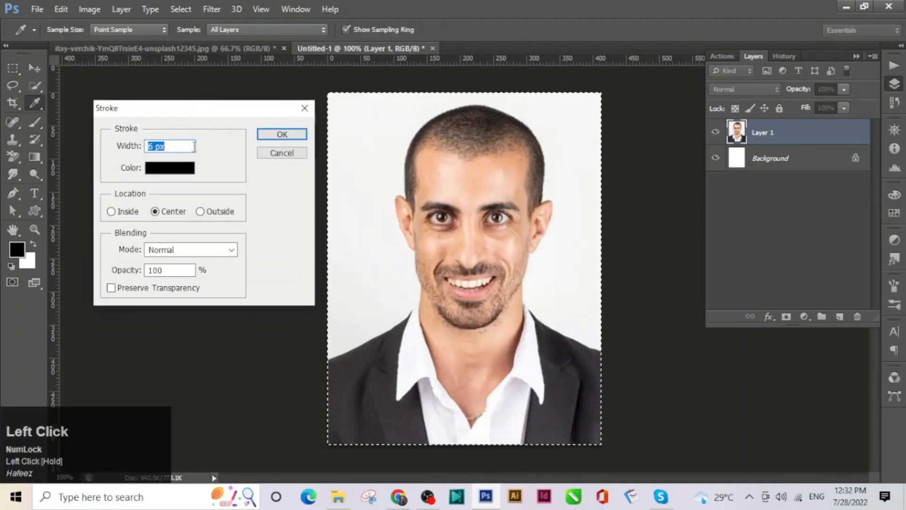
left_click(161, 169)
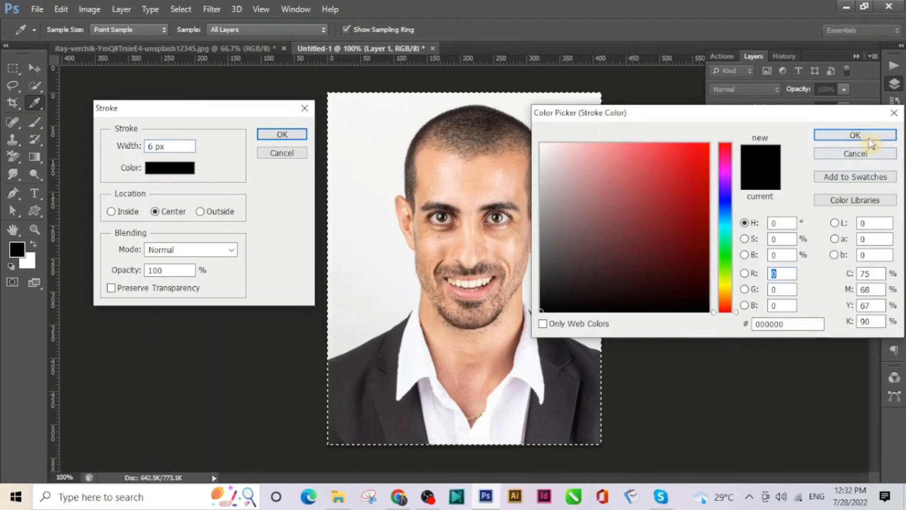
left_click(845, 136)
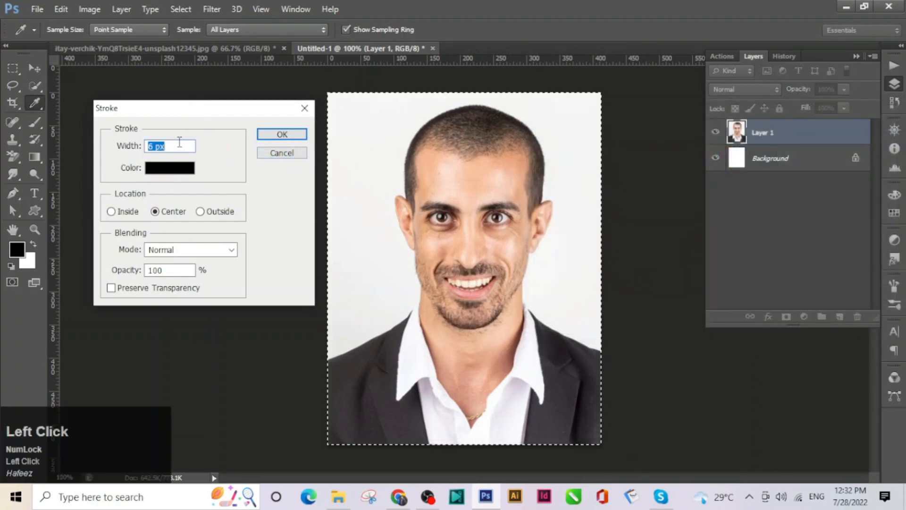
left_click(282, 136)
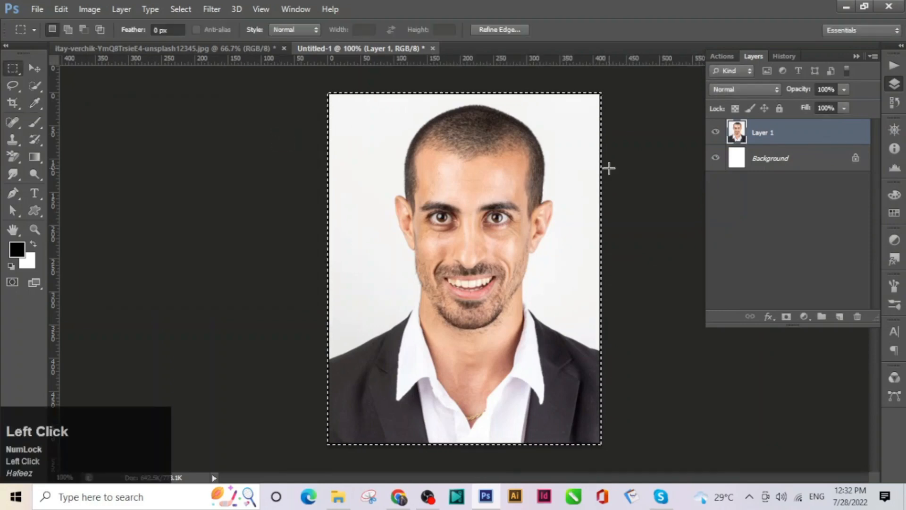
Deselect the stroked portrait, then type 'Borderline'
key("ctrl")
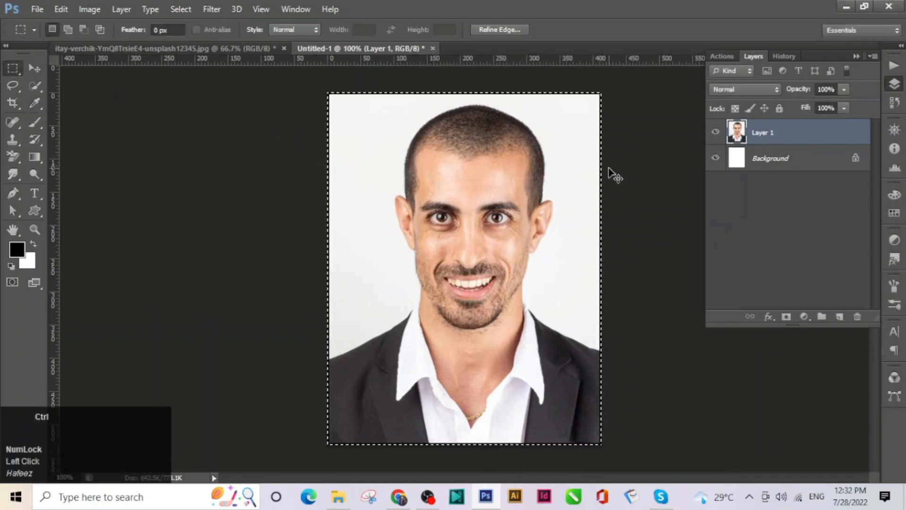
key("ctrl+d")
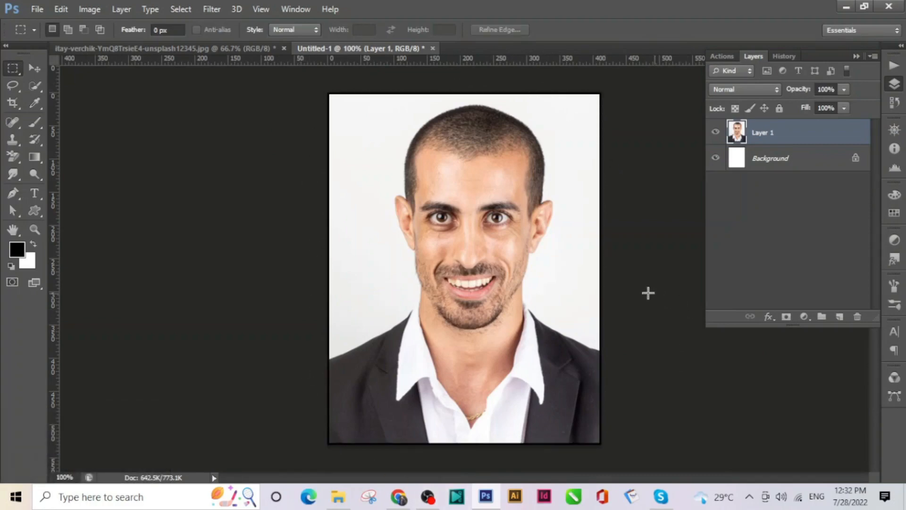
key("ctrl")
key("ctrl+2")
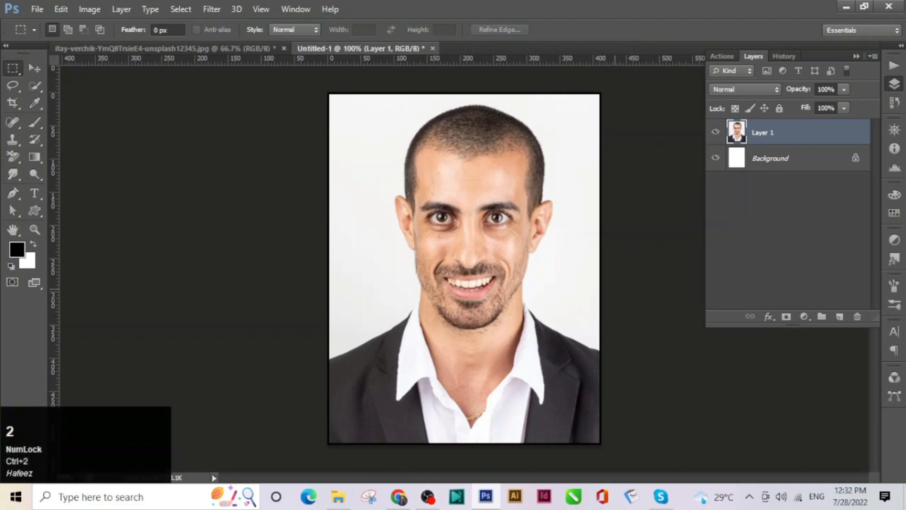
key("ctrl+2")
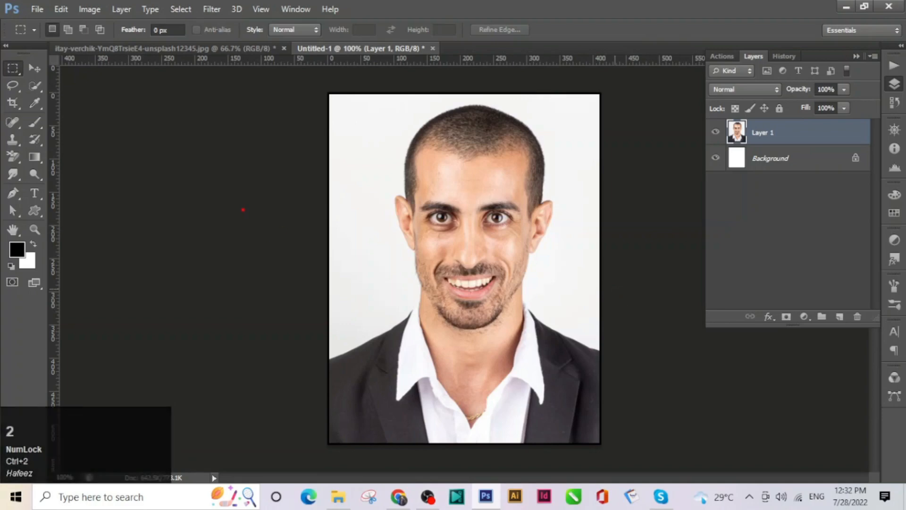
key("t")
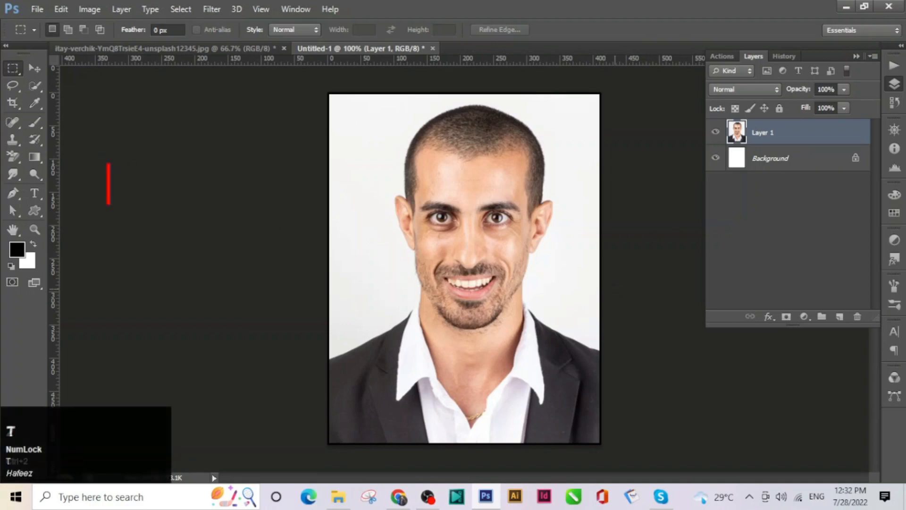
type("Bo")
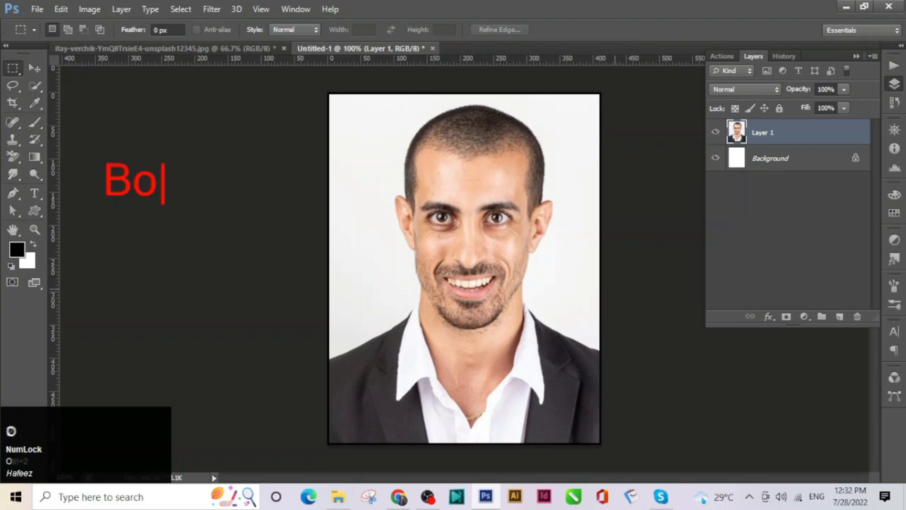
type("rderline")
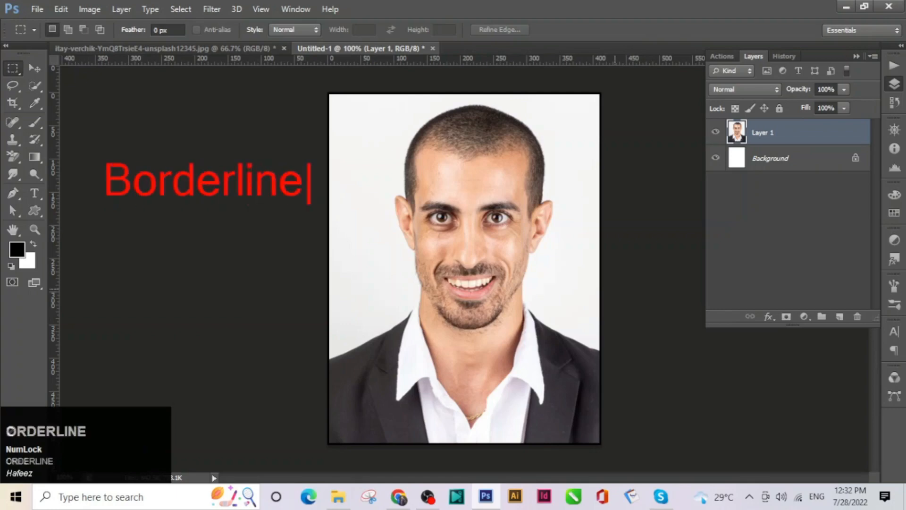
key("ctrl+2")
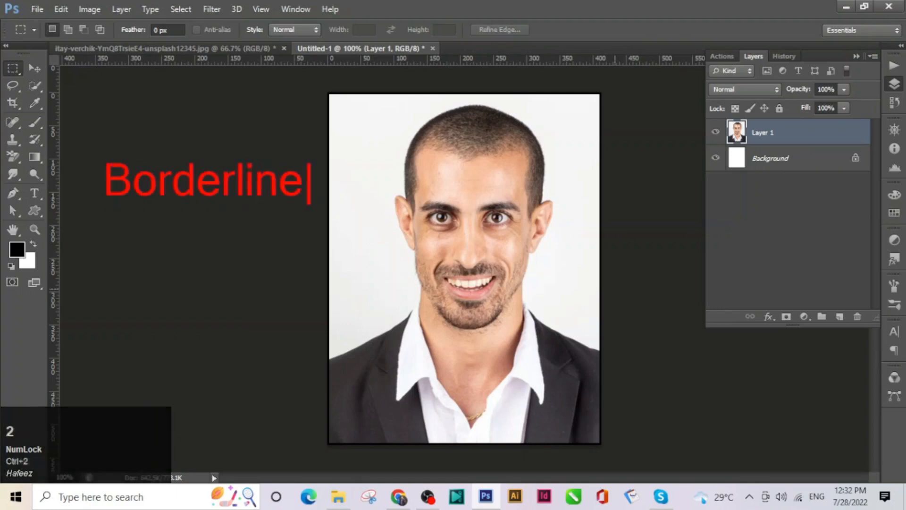
key("Escape")
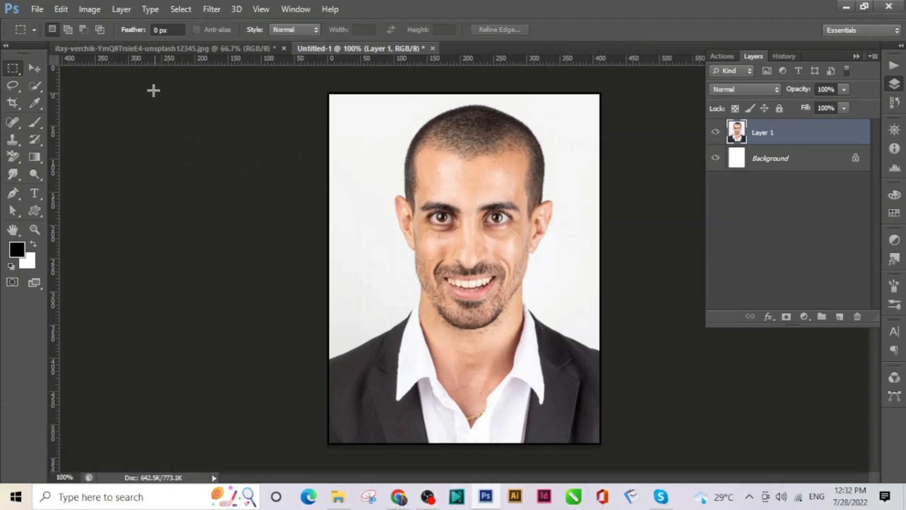
Bring up Canvas Size and switch its units to Percent
left_click(101, 31)
left_click(90, 9)
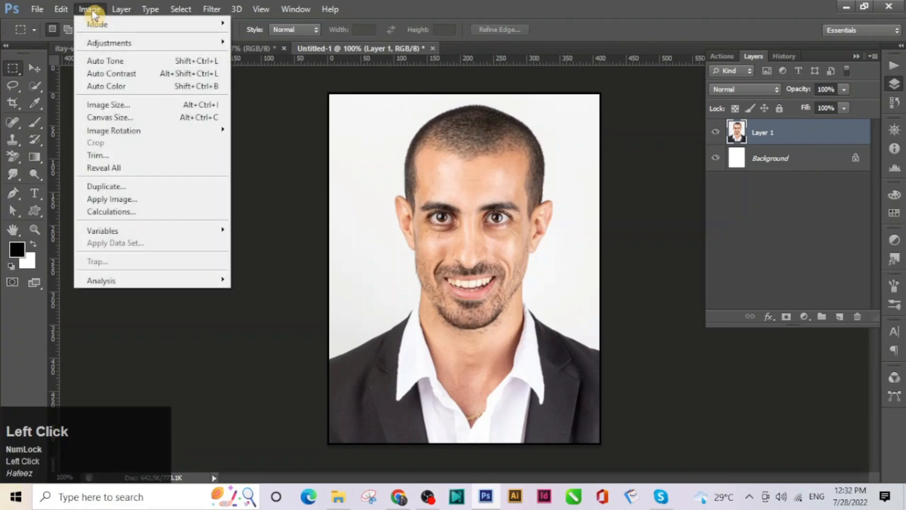
left_click(117, 121)
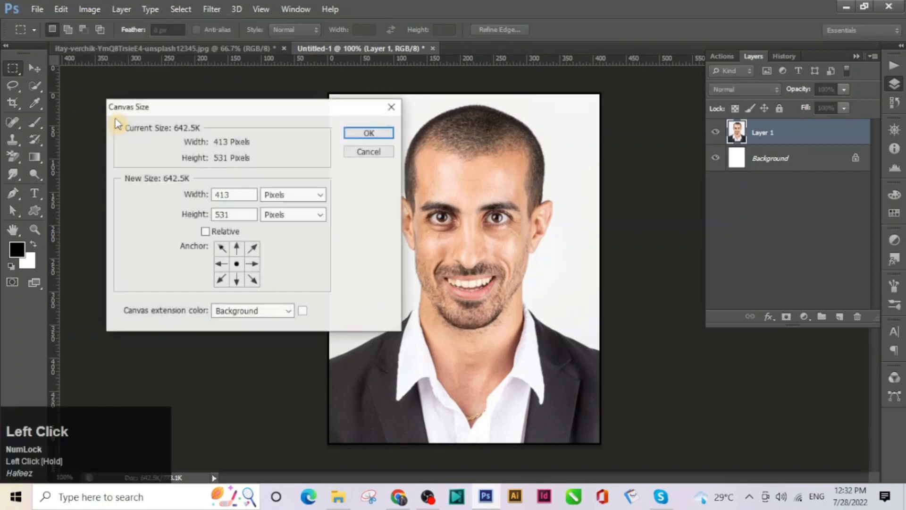
left_click_drag(235, 99, 187, 94)
left_click(235, 178)
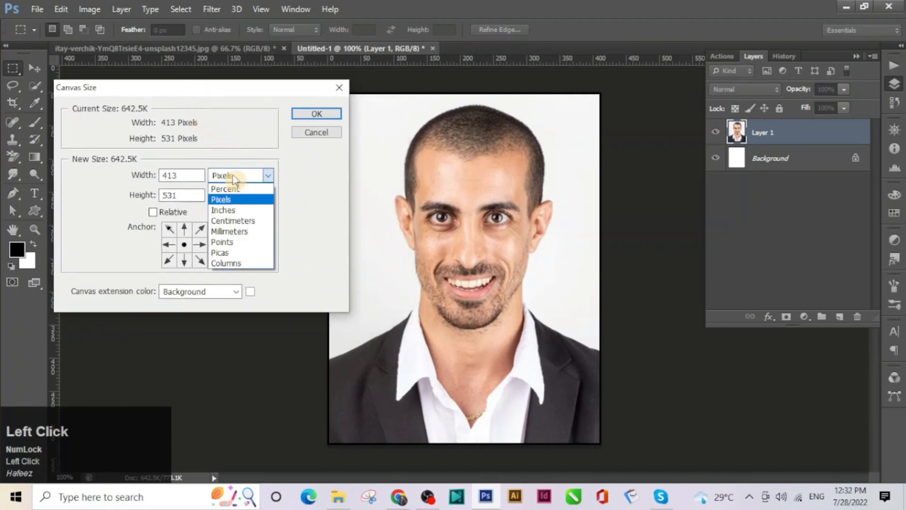
left_click(235, 190)
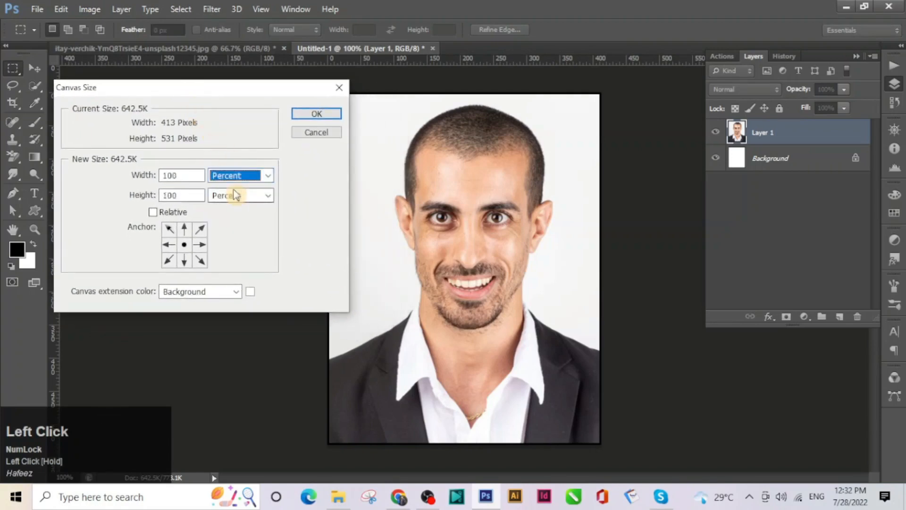
Set width and height to 105% and apply the canvas enlargement
left_click(173, 176)
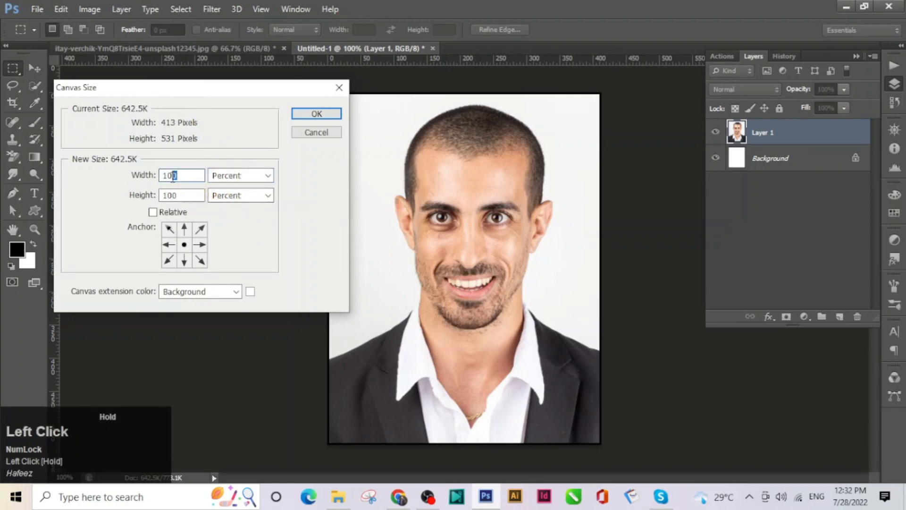
type("5")
left_click_drag(180, 196, 174, 197)
type("5")
key("ctrl+2")
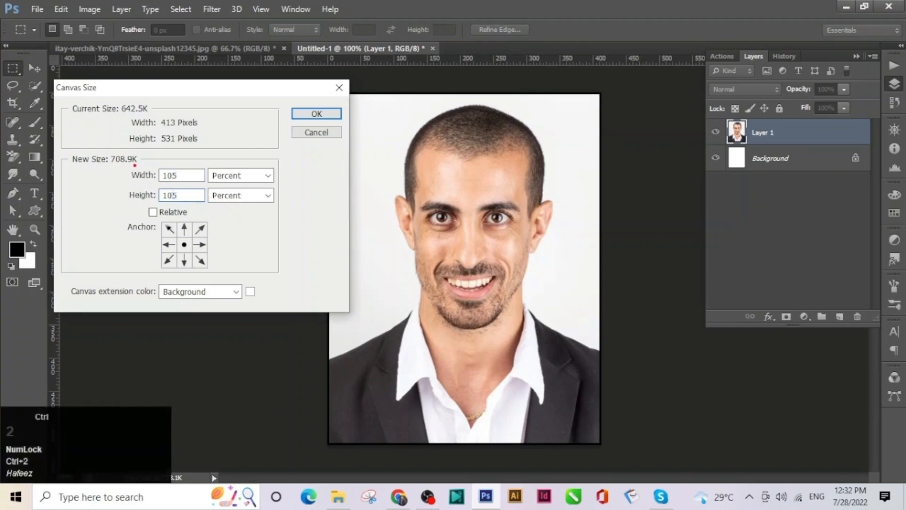
mouse_move(137, 161)
left_mouse_down()
mouse_move(235, 209)
mouse_move(283, 207)
left_mouse_up()
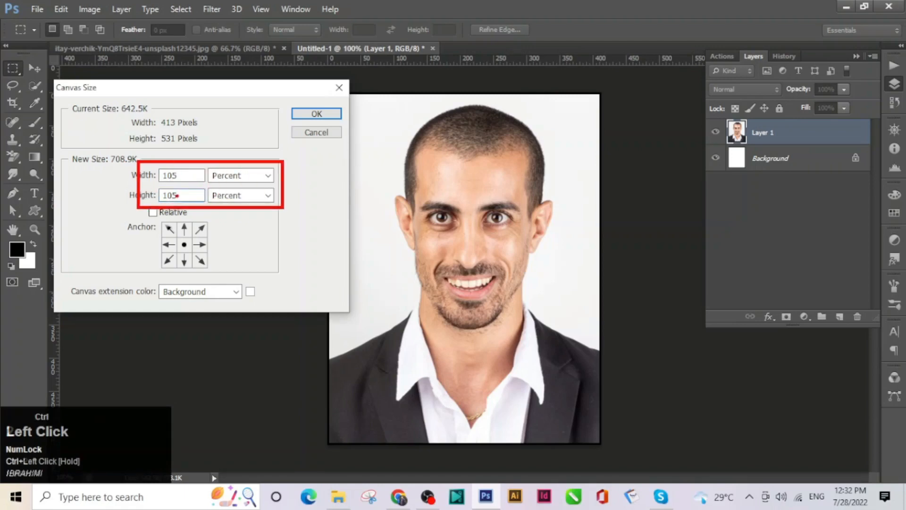
key("ctrl+2")
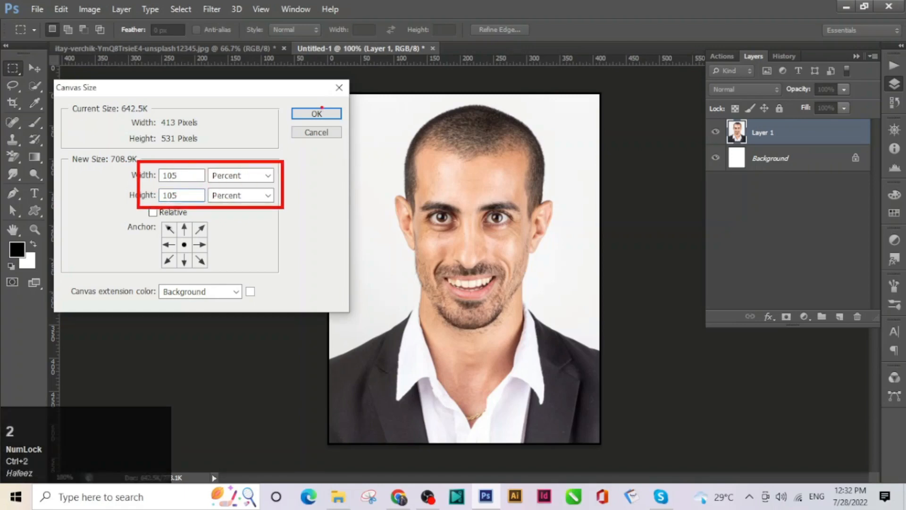
key("Escape")
left_click(317, 113)
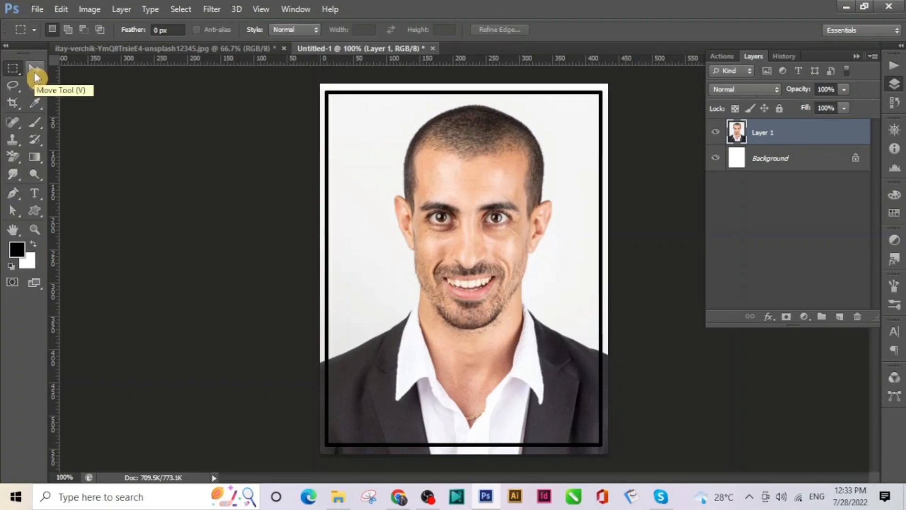
Create a blank document from the International Paper A4 preset (210 × 297 mm, 300 ppi)
left_click(63, 11)
mouse_move(37, 9)
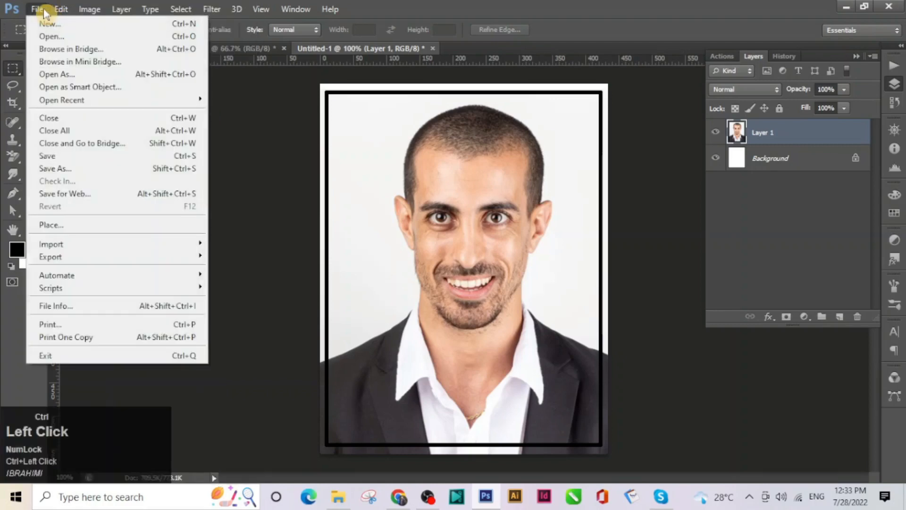
left_click(52, 34)
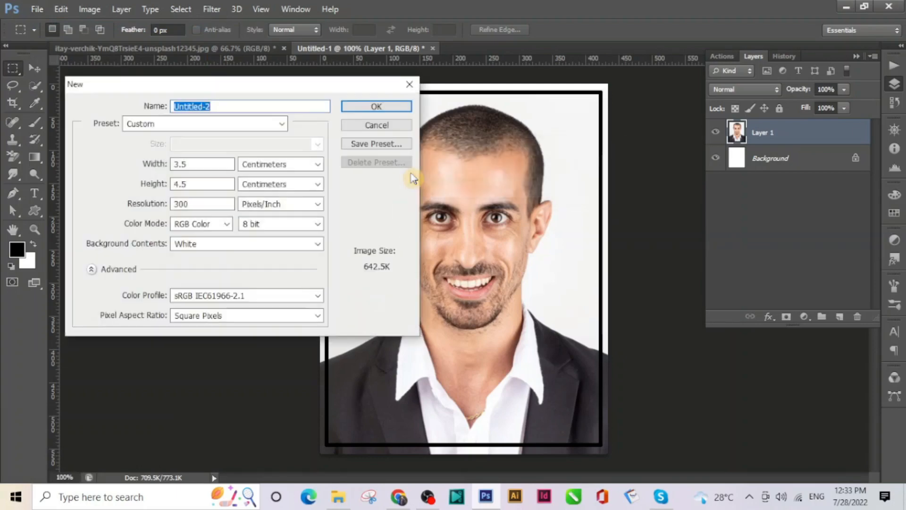
left_click(178, 125)
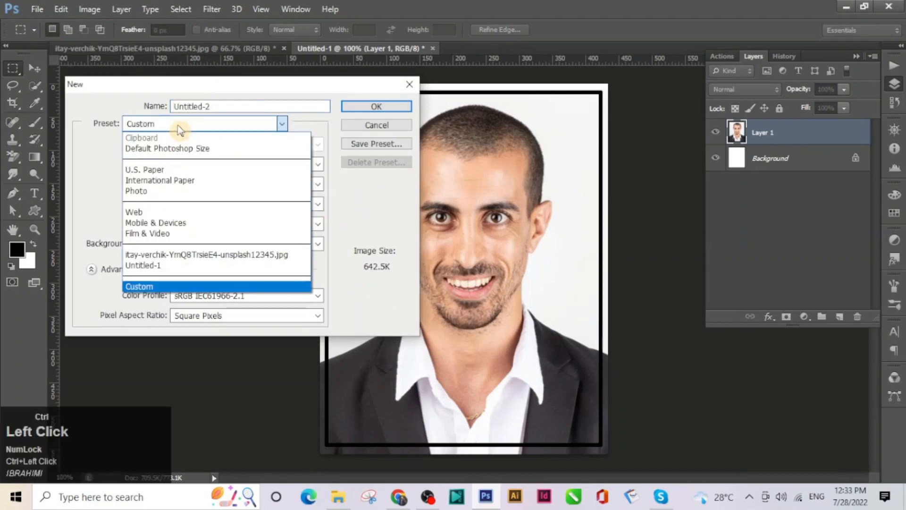
left_click(174, 181)
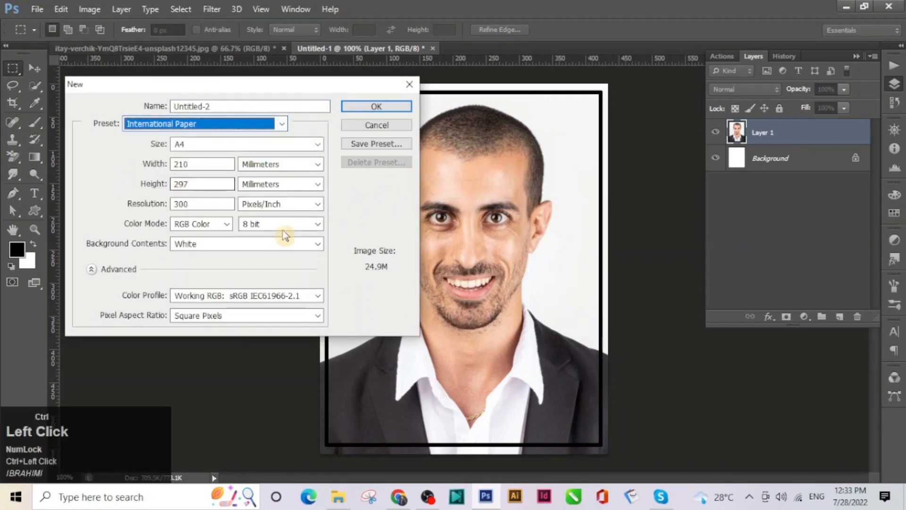
left_click(376, 107)
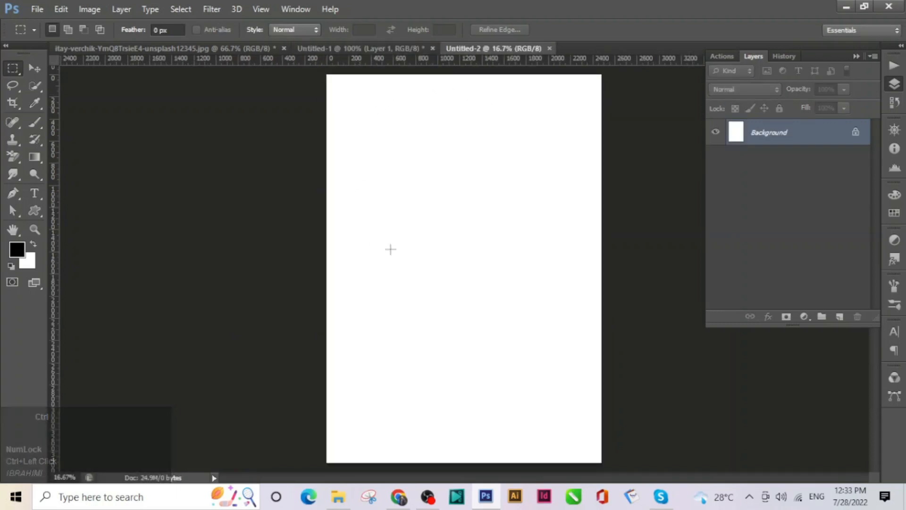
Drag the bordered portrait from Untitled-1 onto the top-left of the A4 sheet
left_click(377, 54)
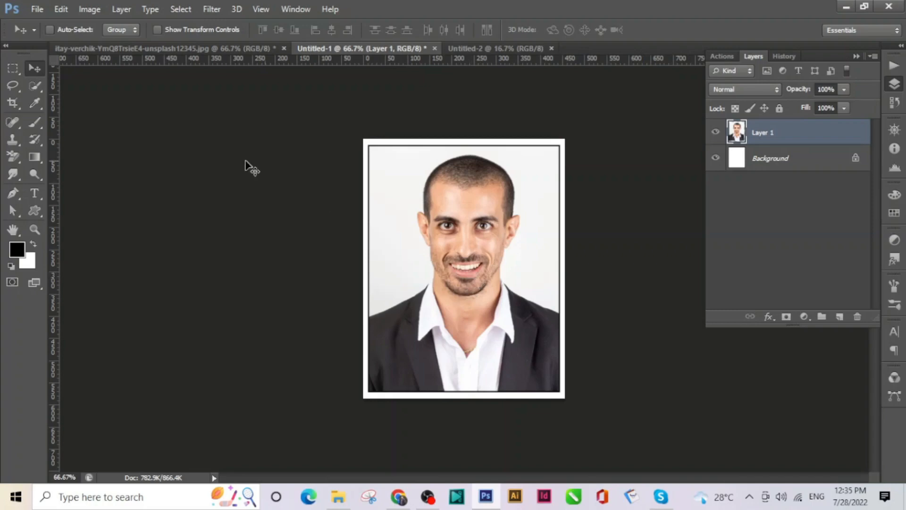
left_click(35, 70)
left_click(465, 213)
left_click_drag(465, 213, 361, 114)
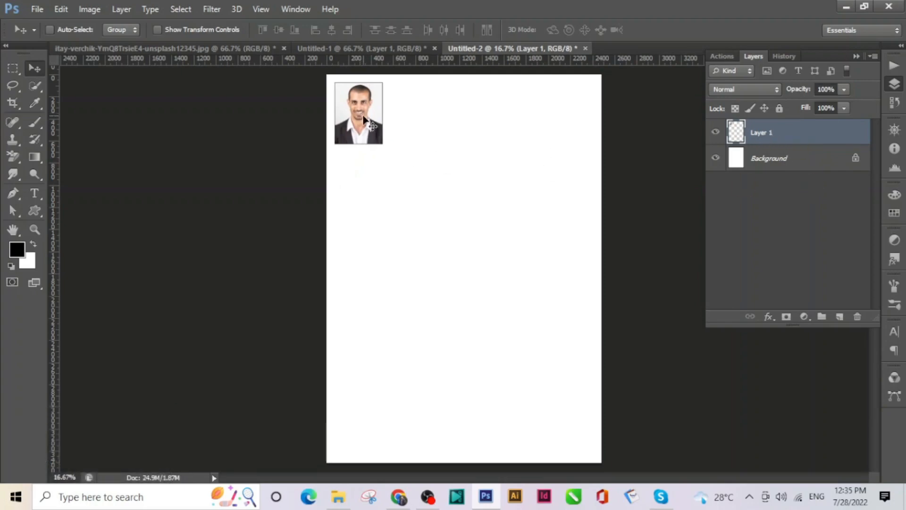
Alt-drag copies across the top to make a row of five evenly spaced portraits
left_click_drag(363, 117, 364, 116)
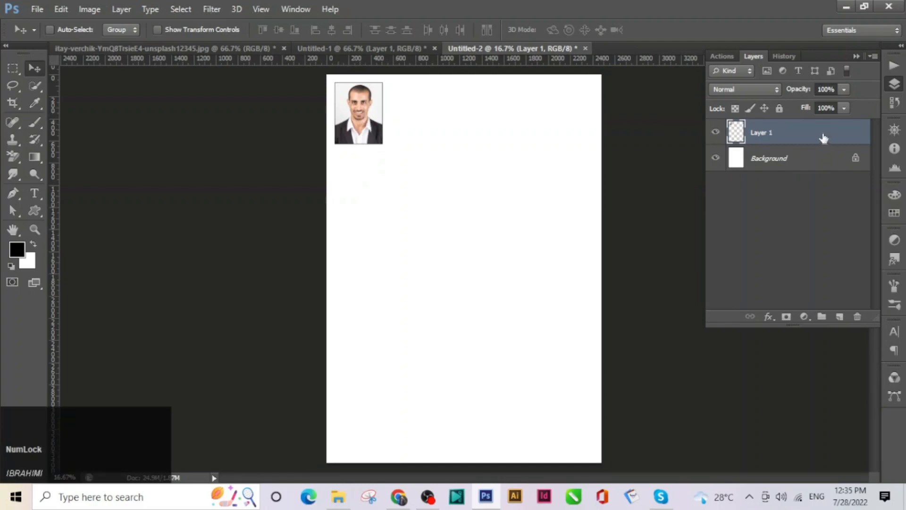
left_click_drag(824, 138, 841, 317)
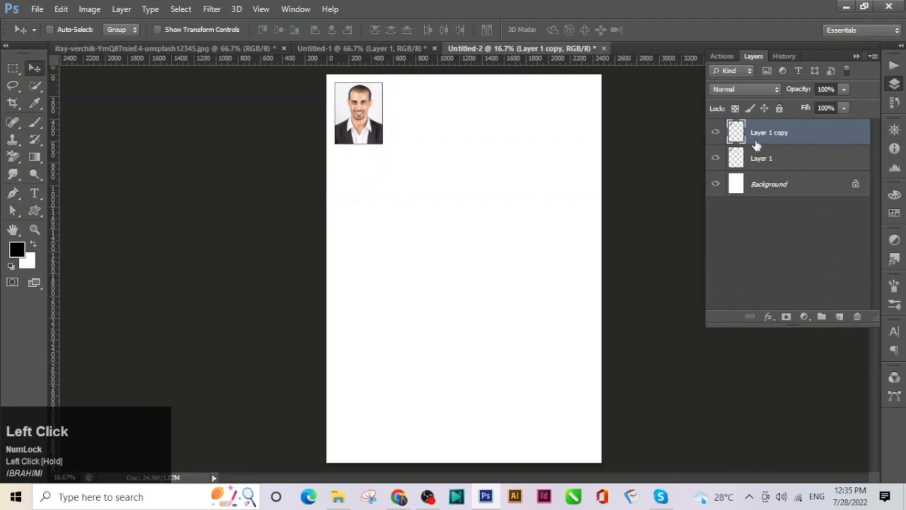
left_click_drag(352, 121, 571, 130)
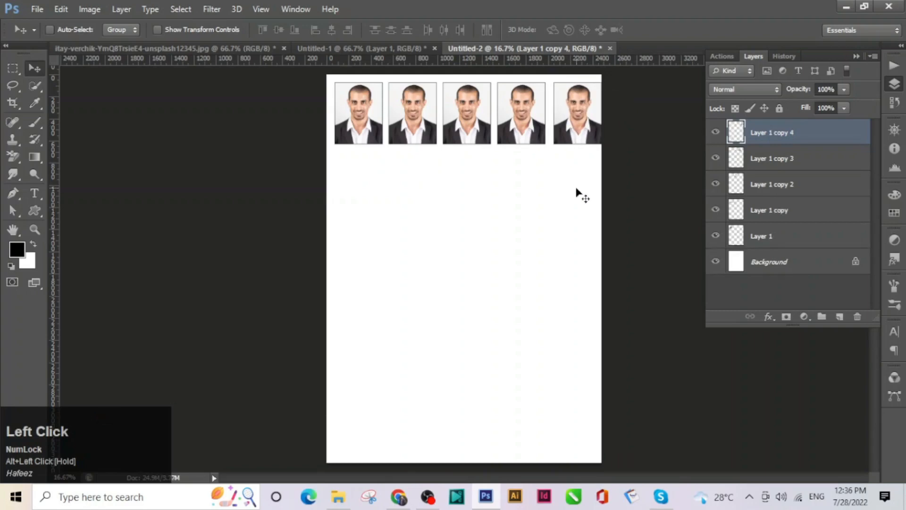
key("Left")
key("Left")
key("Left")
key("Left")
key("Left")
key("Left")
key("Left")
key("Left")
key("Left")
key("Left")
key("Left")
key("Left")
key("Left")
key("Left")
key("Left")
key("Left")
key("Left")
key("Left")
key("Left")
key("Left")
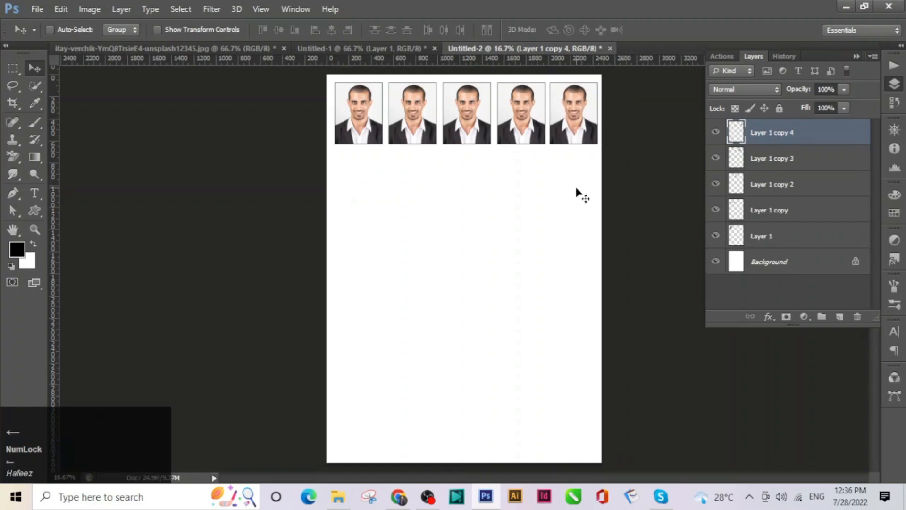
left_click(772, 239, "shift")
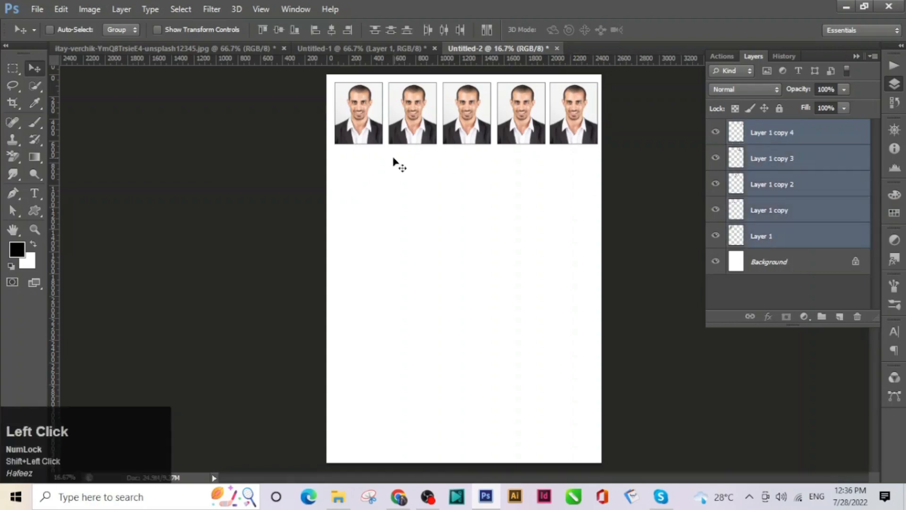
Alt-drag the row of five portraits down the page to complete the 5×5 grid
left_click_drag(358, 136, 360, 408)
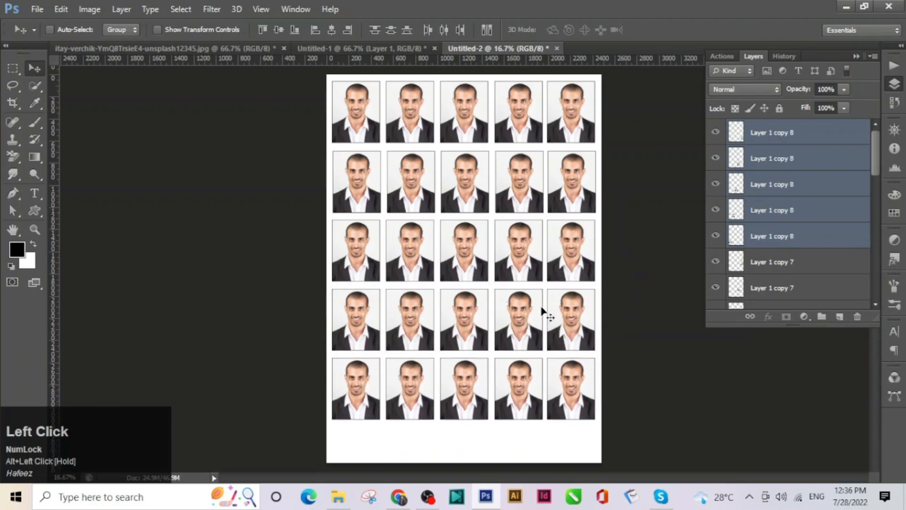
left_click(816, 132)
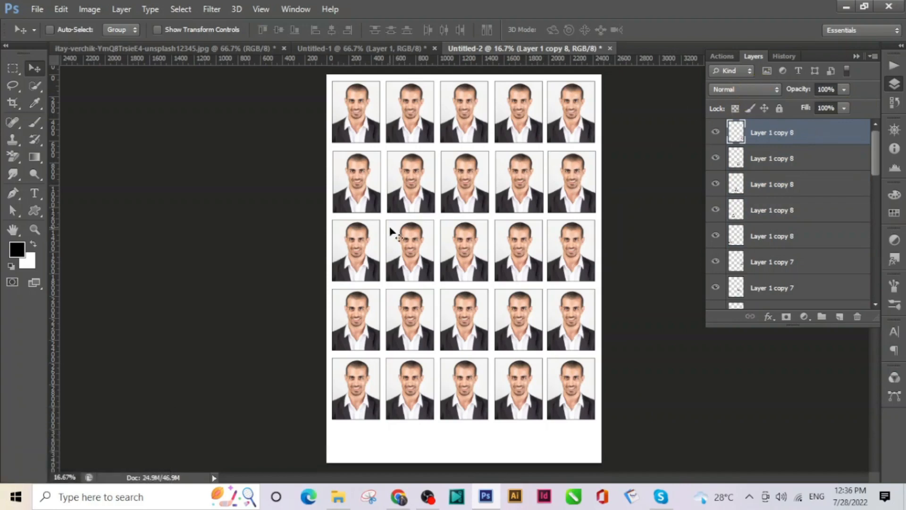
left_click(373, 230, "ctrl")
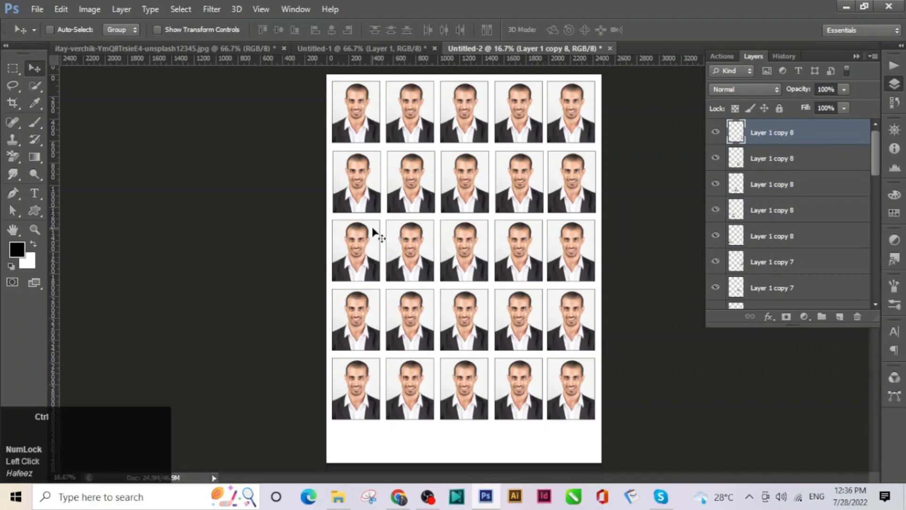
key("ctrl+2")
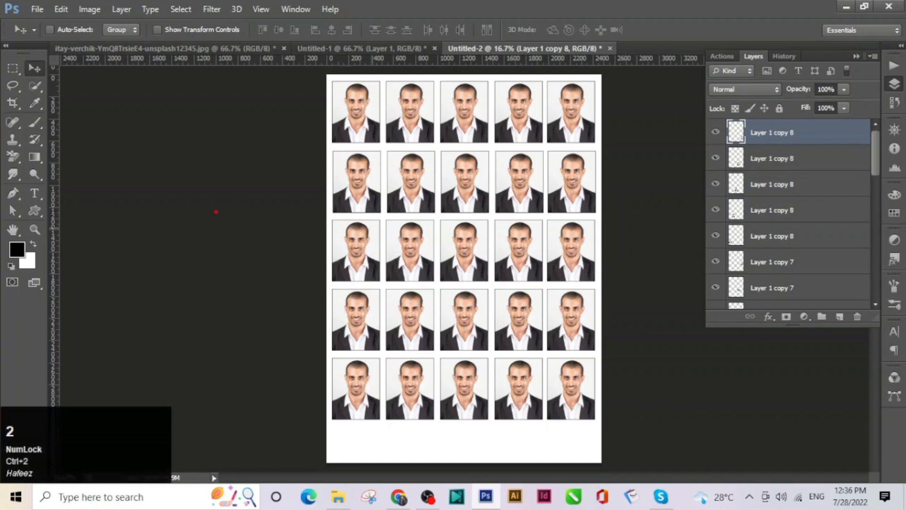
key("t")
key("ctrl+2")
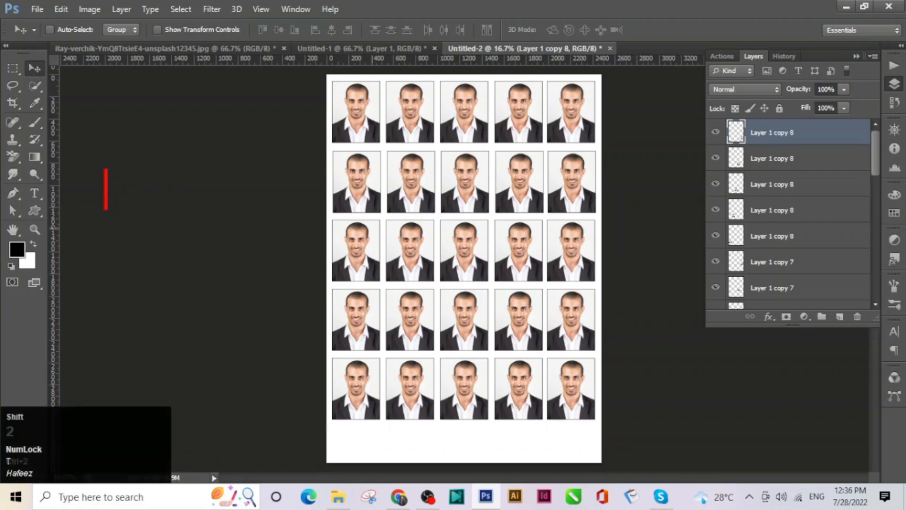
type("These pho")
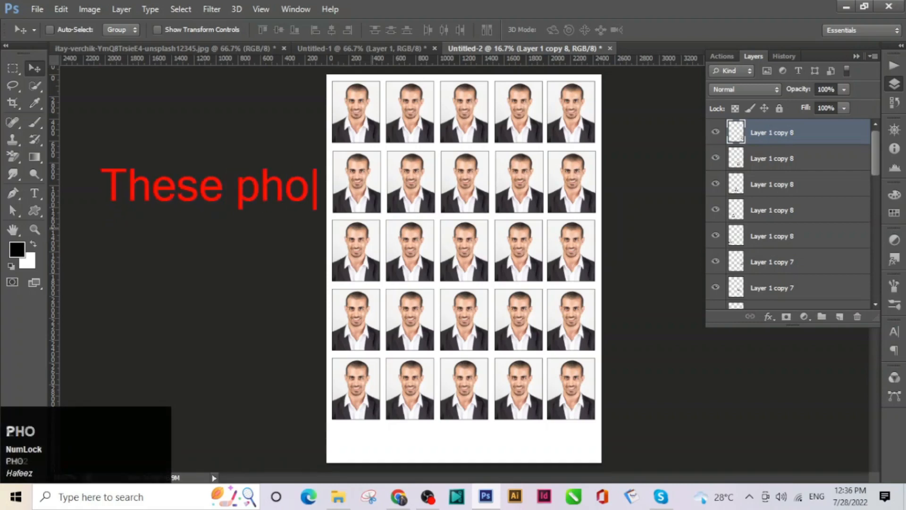
type("tos are ")
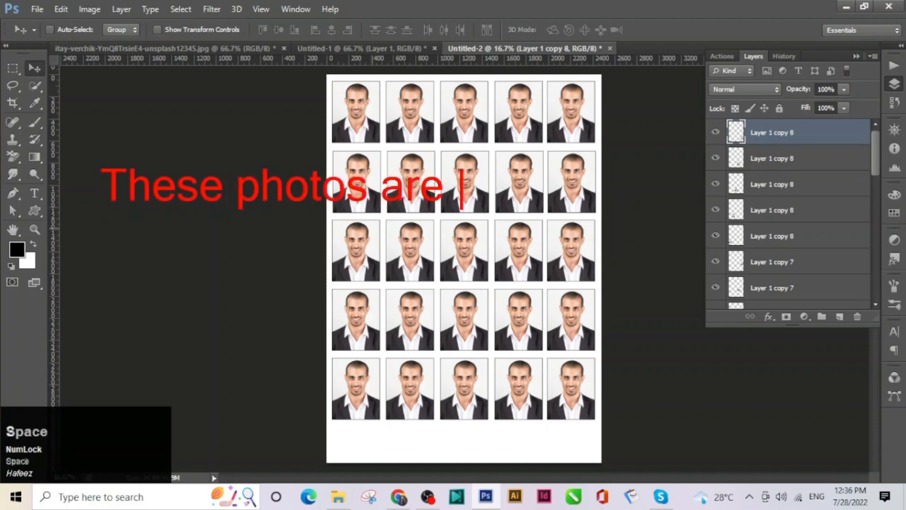
type("ready for")
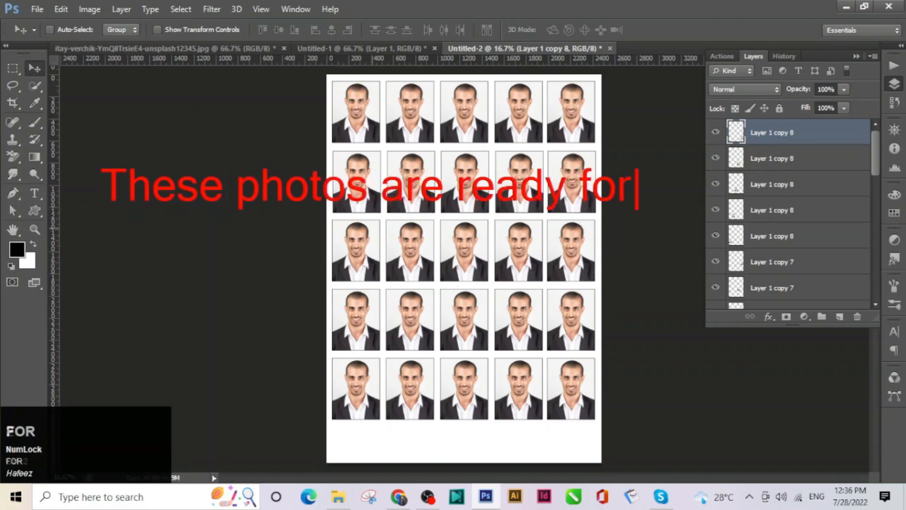
key("Return")
type("prin")
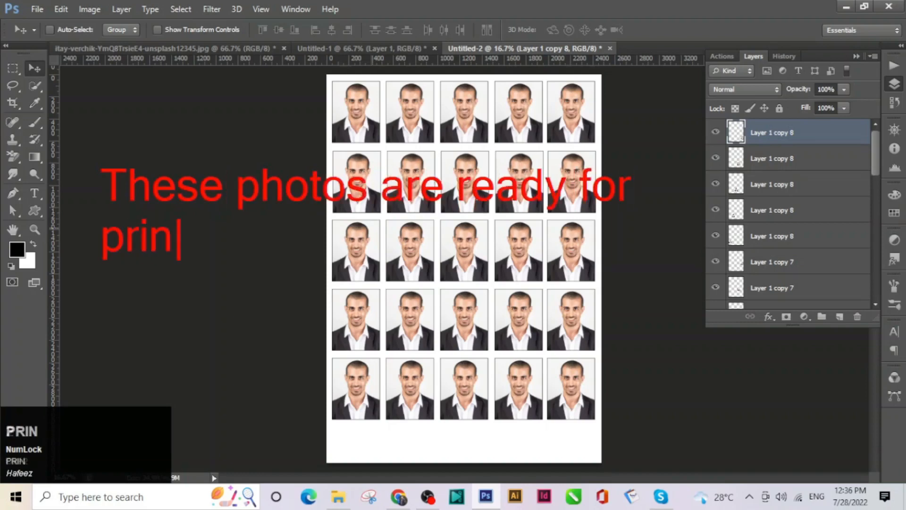
type("tingin")
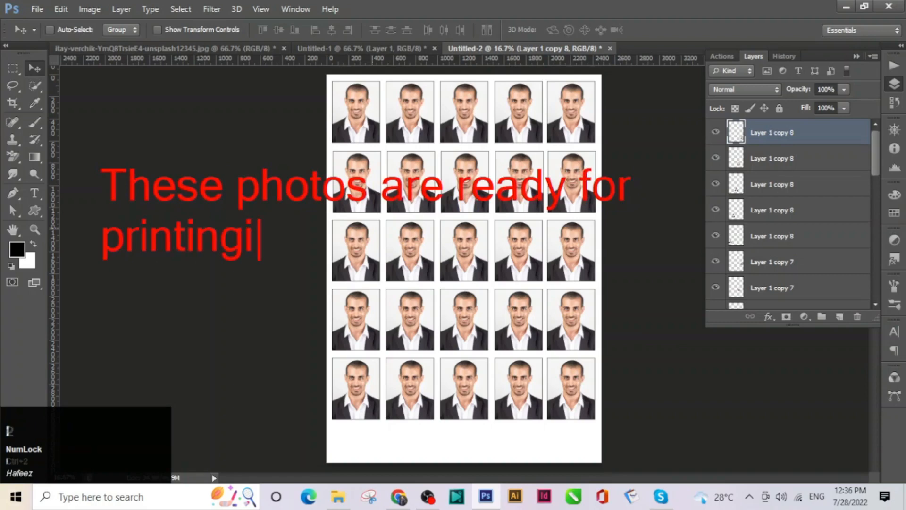
key("BackSpace")
key("BackSpace")
key("BackSpace")
type("in a")
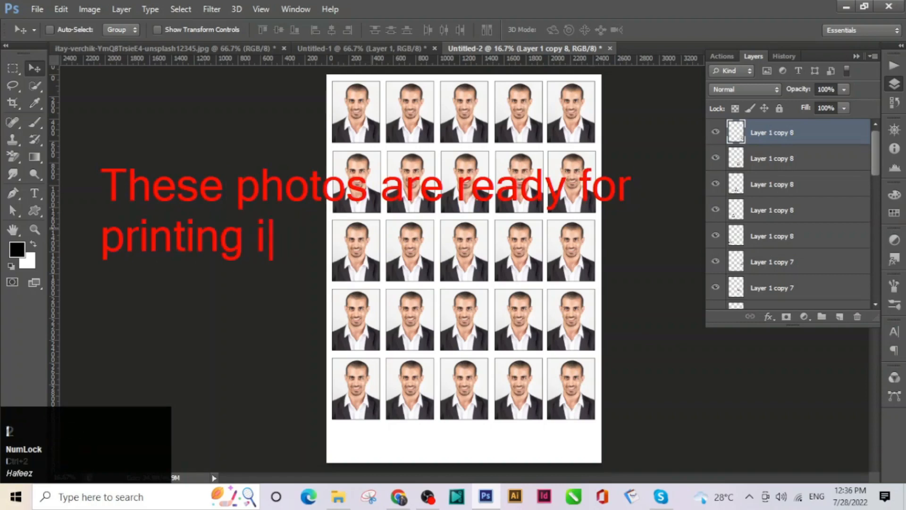
key("BackSpace")
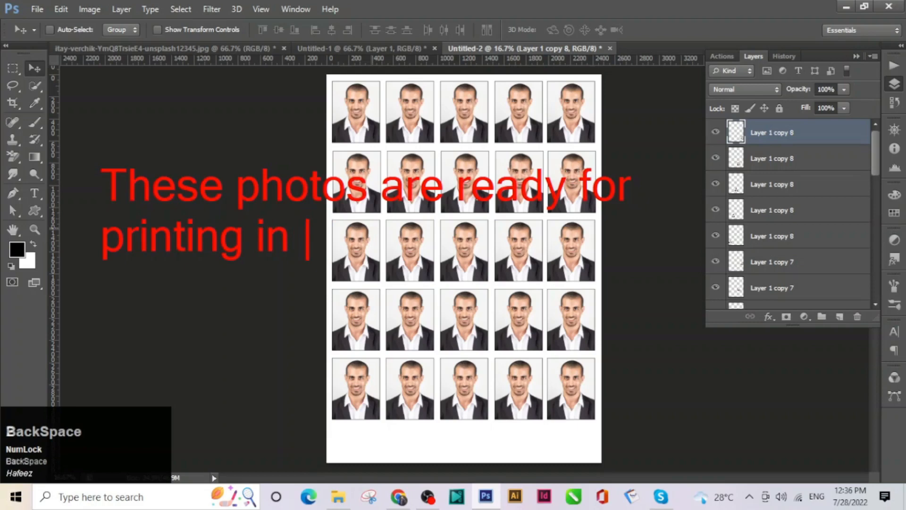
type("passport ")
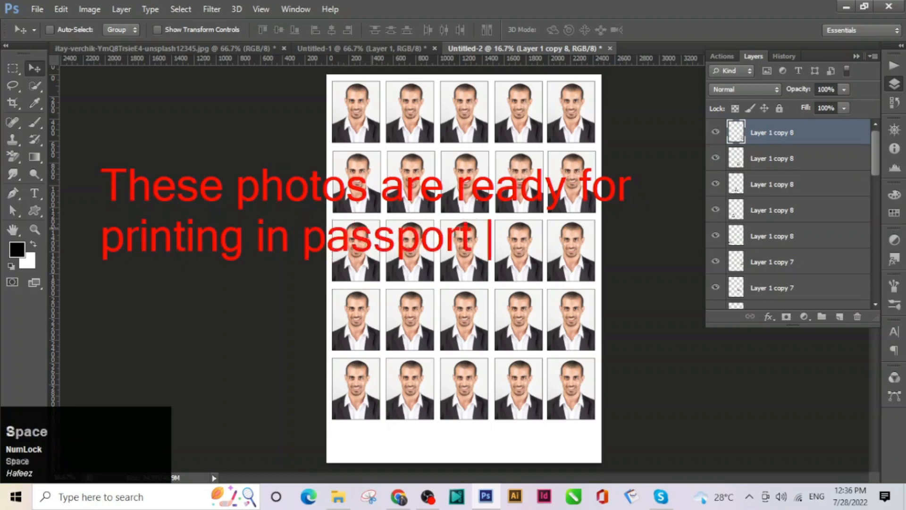
type("size")
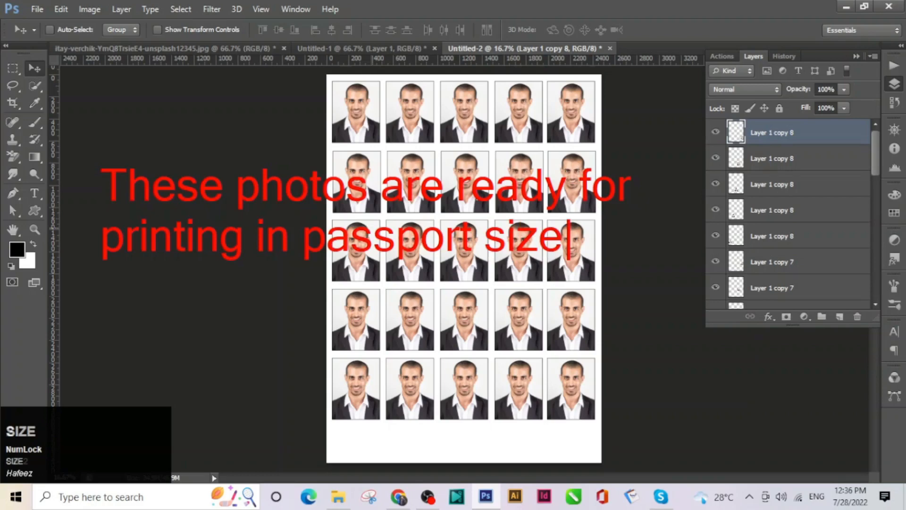
key("ctrl+2")
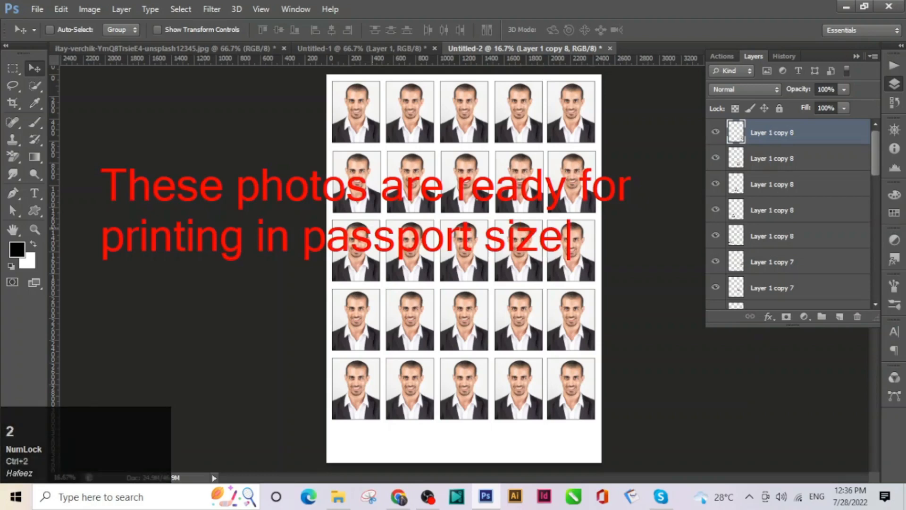
key("Escape")
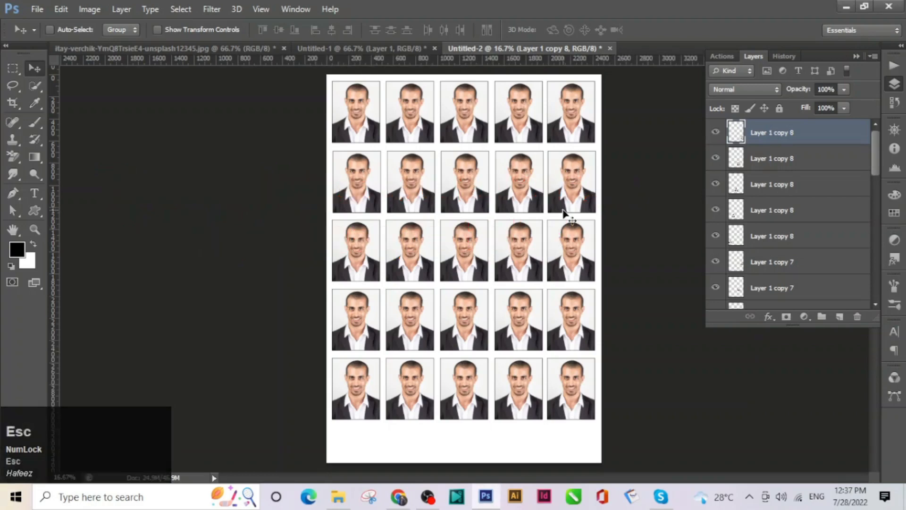
key("w")
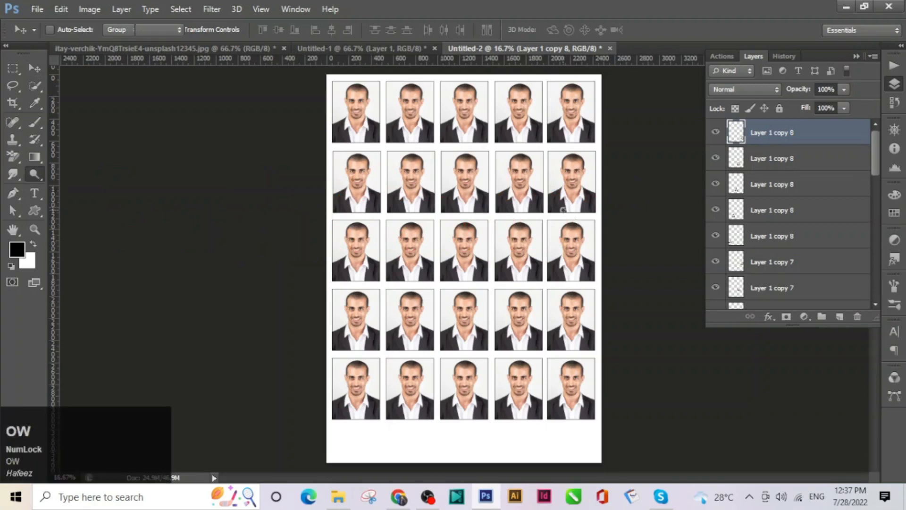
key("ctrl")
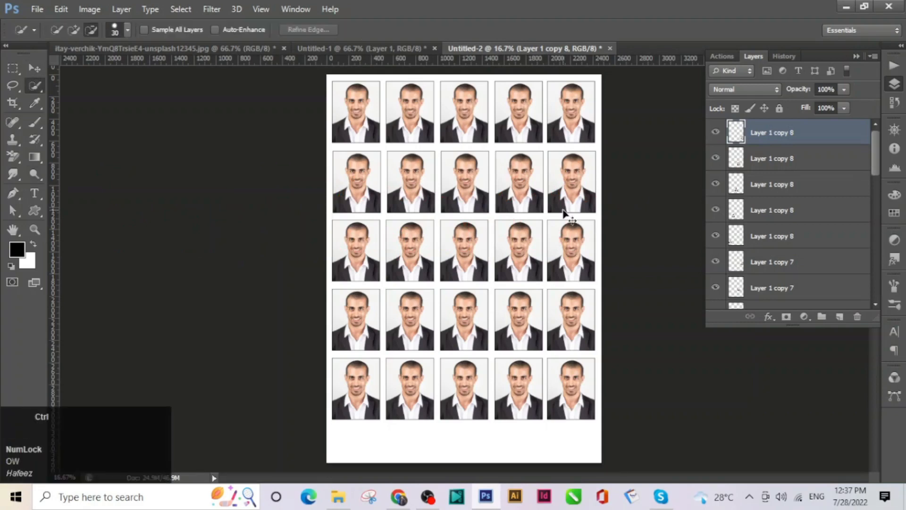
key("ctrl+2")
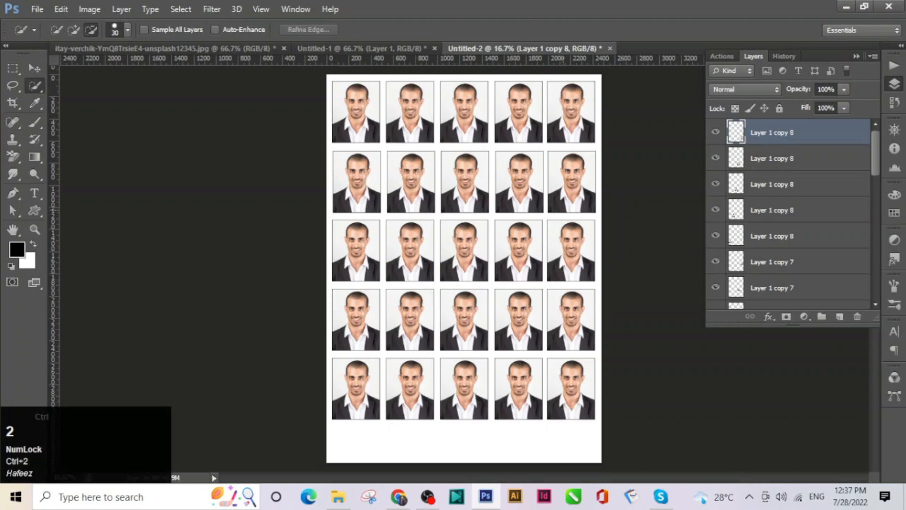
key("ctrl")
key("ctrl+2")
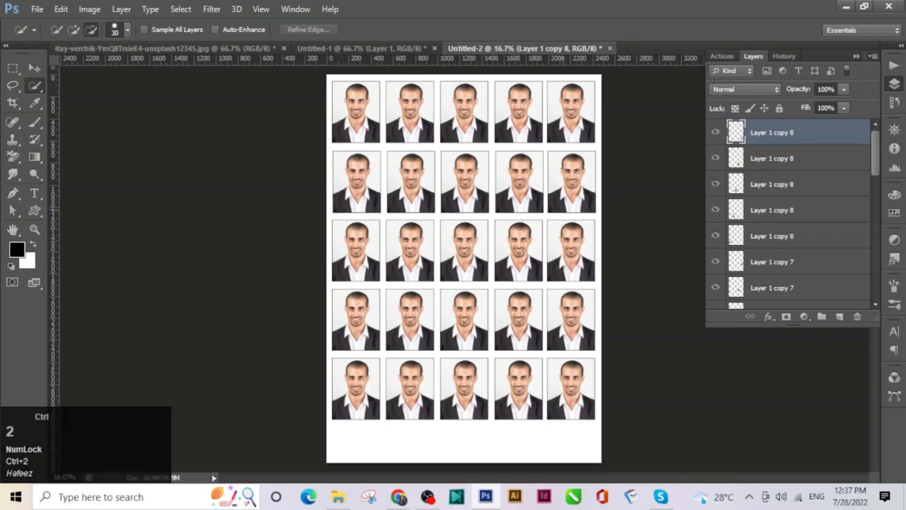
key("Escape")
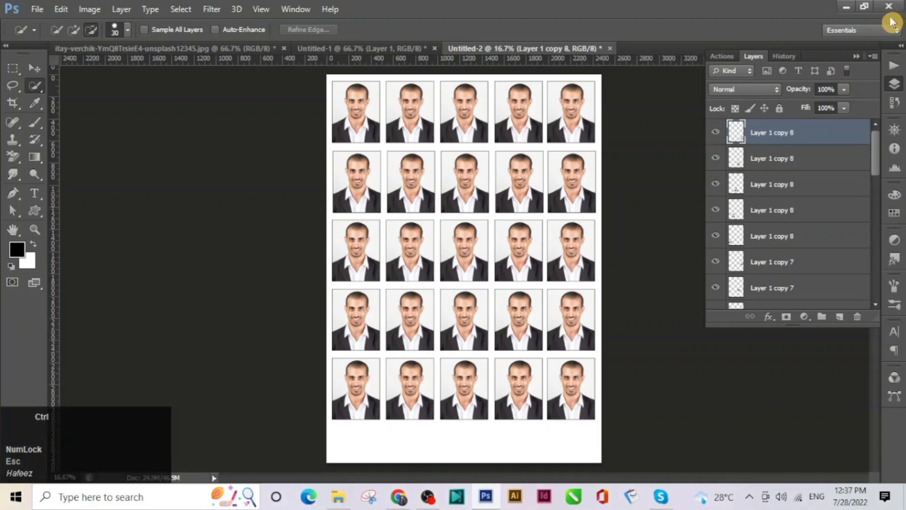
key("ctrl+space")
key("ctrl+2")
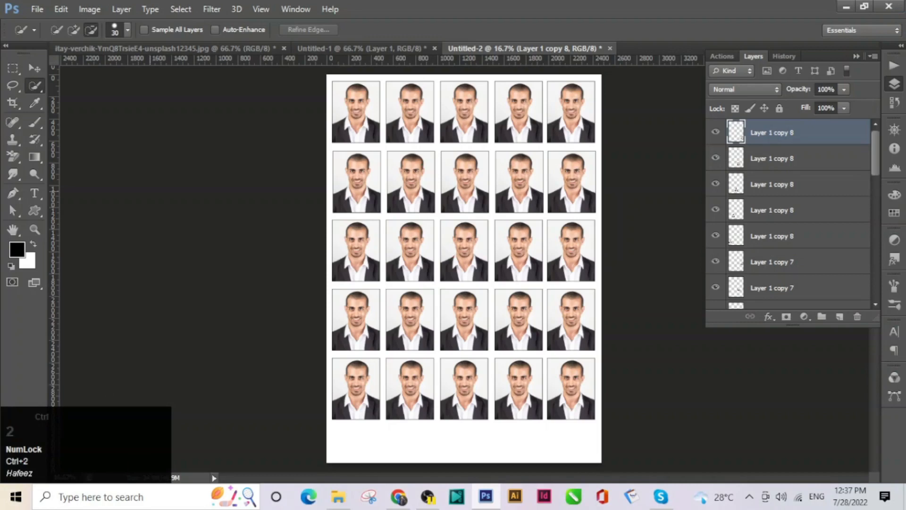
key("ctrl+2")
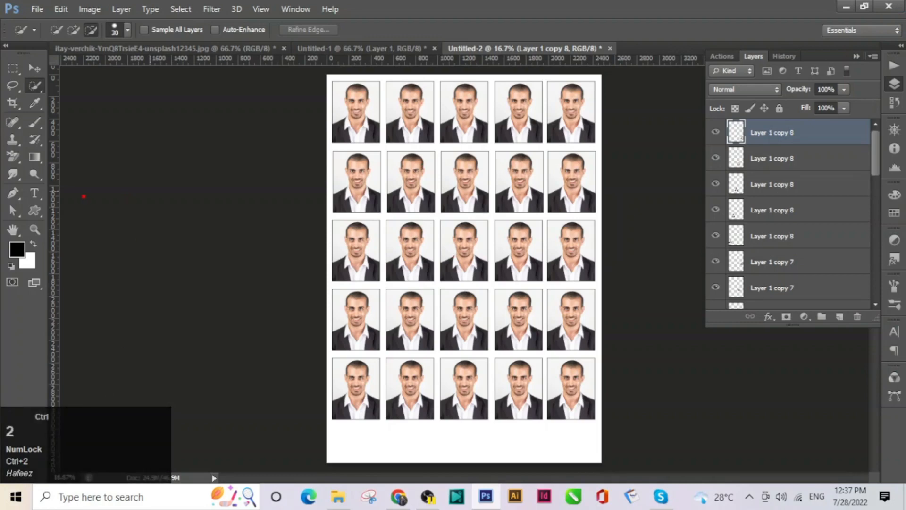
key("t")
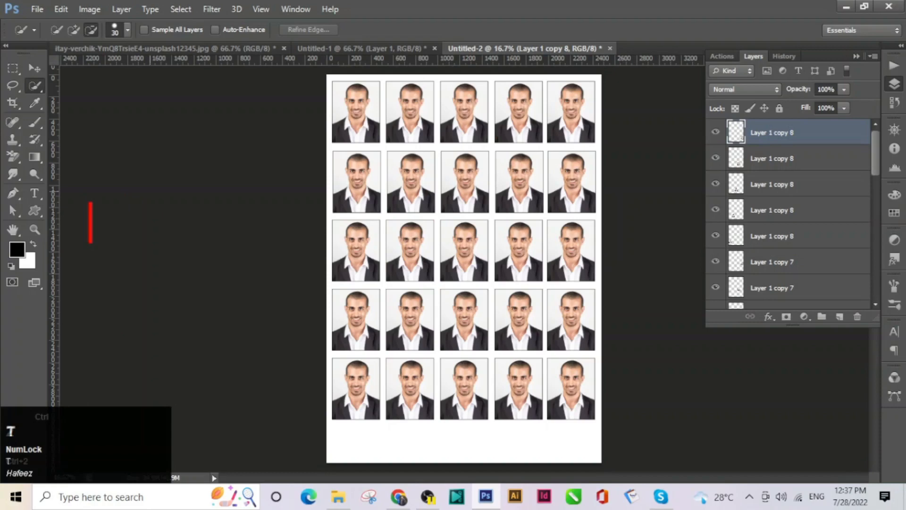
key("ctrl+2")
type("save in")
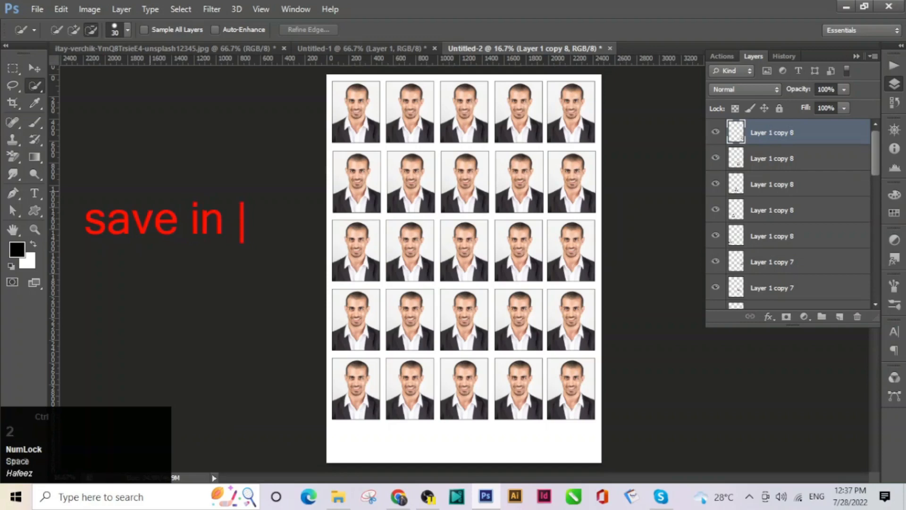
key("ctrl+2")
type("jpe")
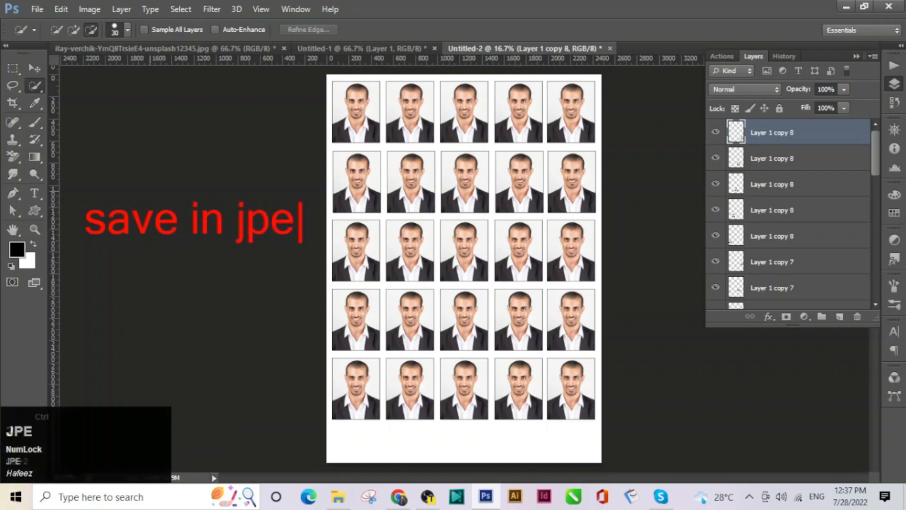
type("g or")
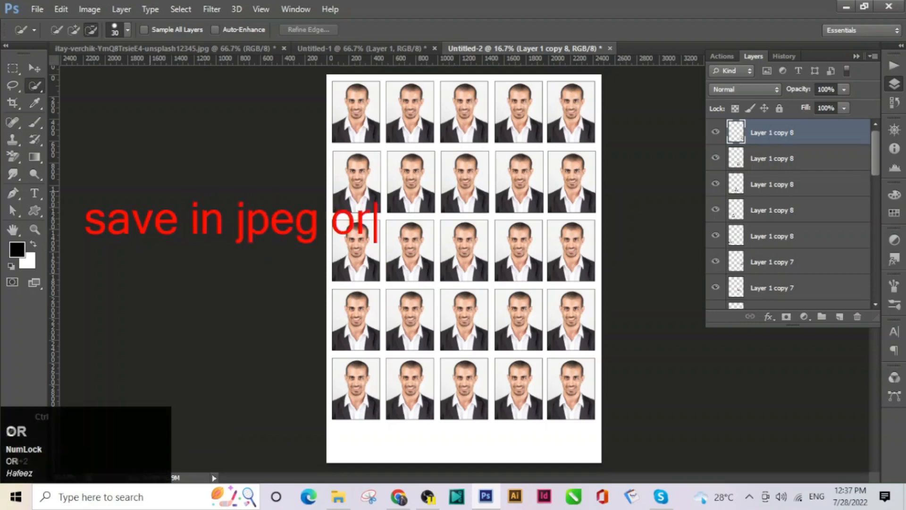
key("BackSpace")
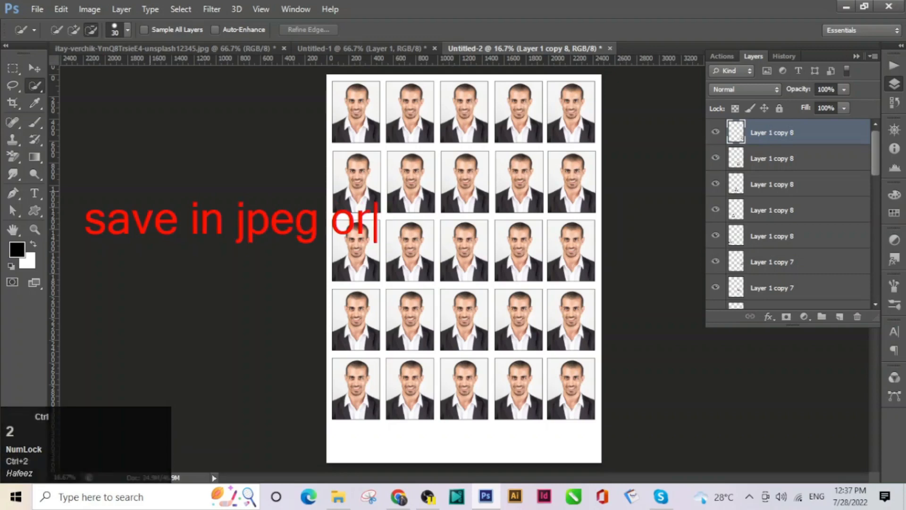
type("png")
type("or psd")
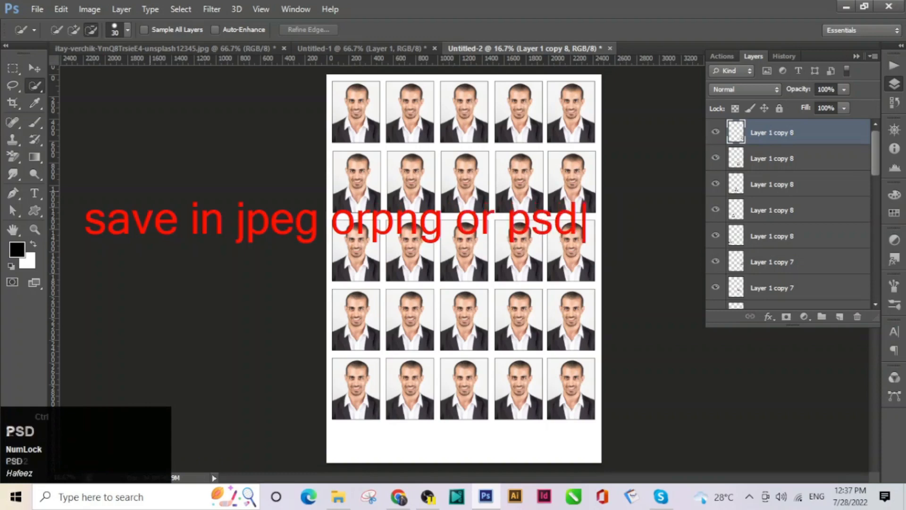
type("fi")
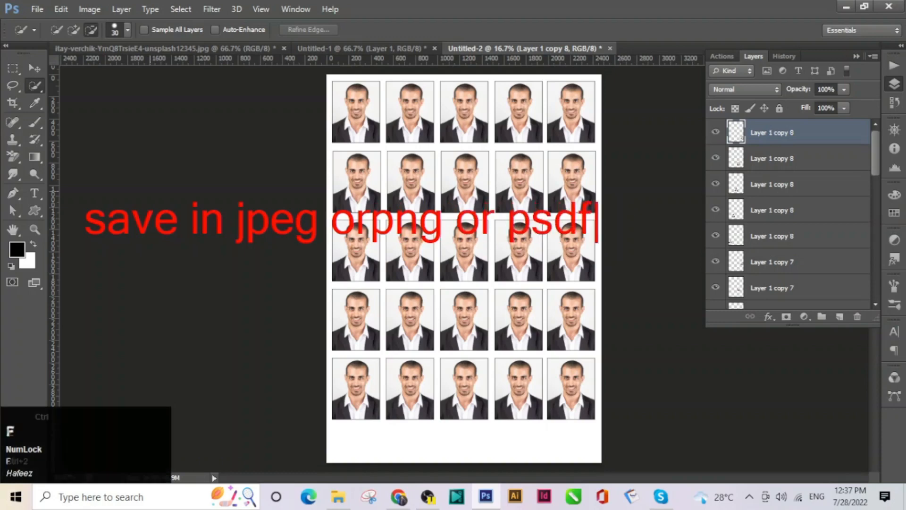
key("BackSpace")
key("BackSpace")
type("file")
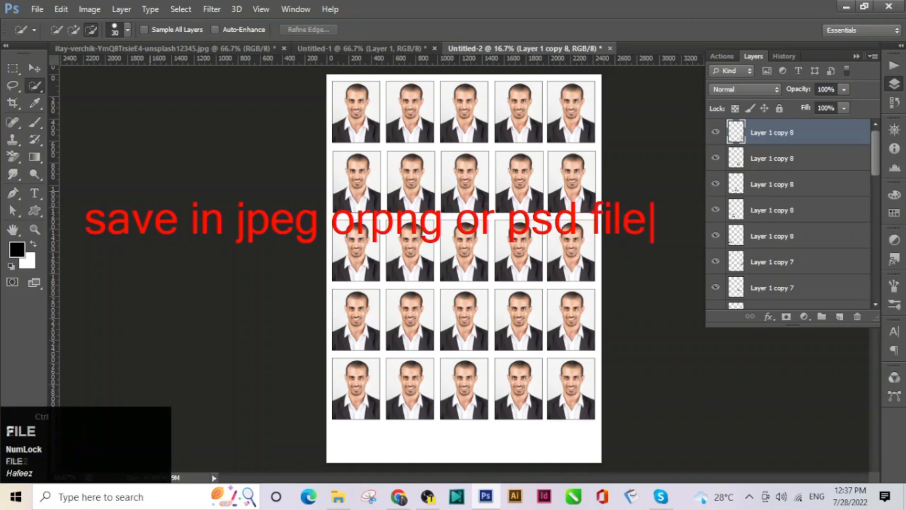
key("Escape")
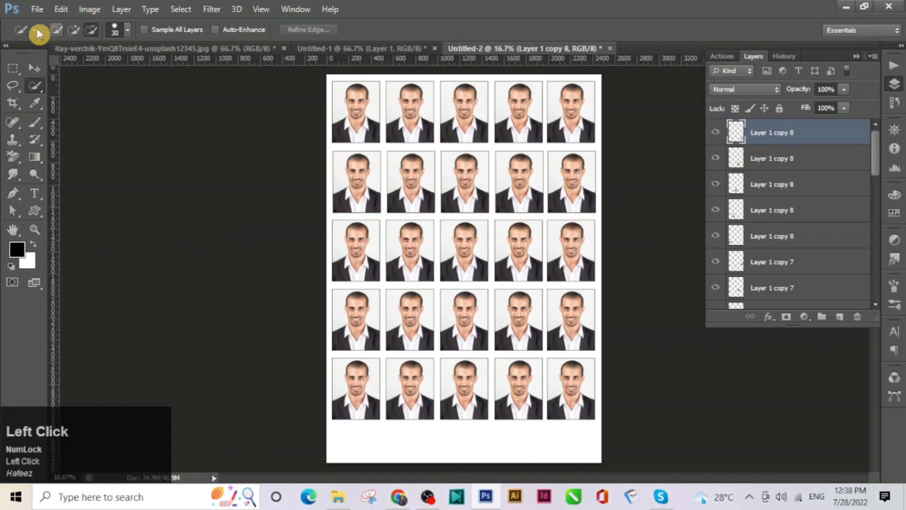
Save the sheet as 'Passport size photo' in Photoshop PSD format, accepting the compatibility option
left_click(37, 9)
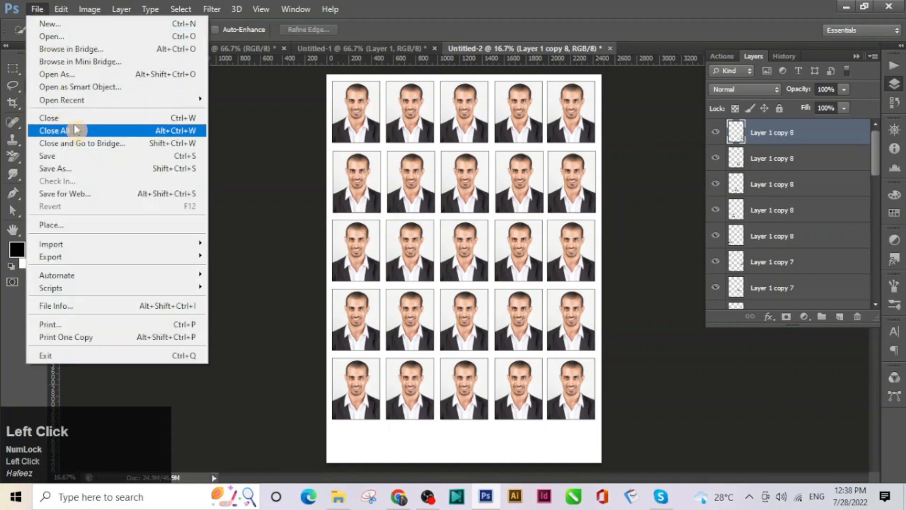
left_click(74, 158)
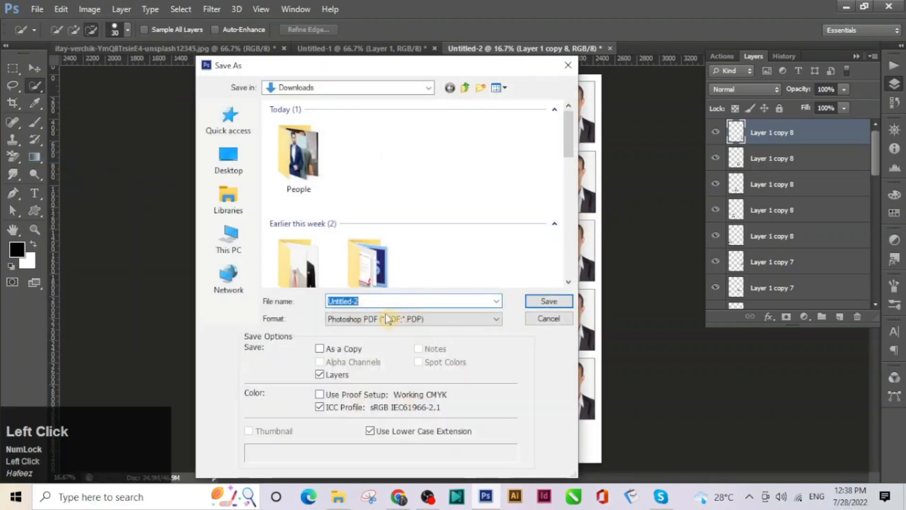
left_click(387, 320)
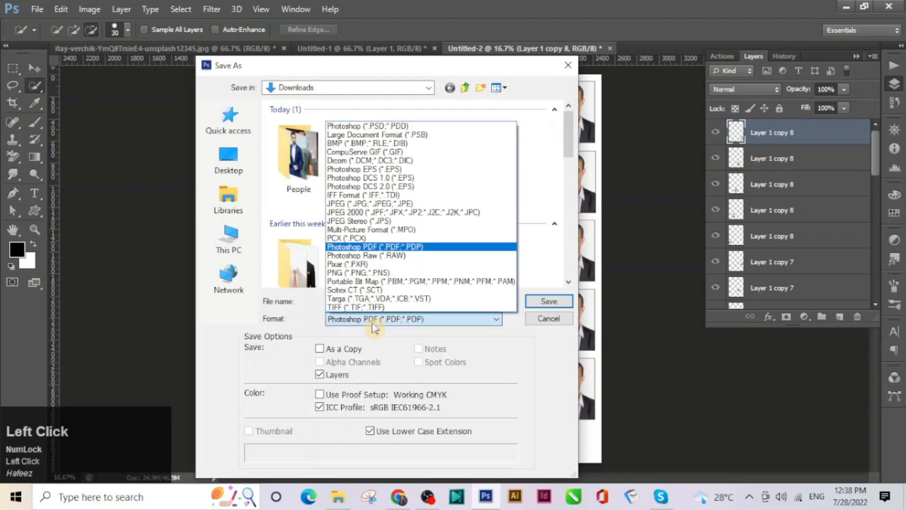
left_click(401, 127)
left_click(546, 304)
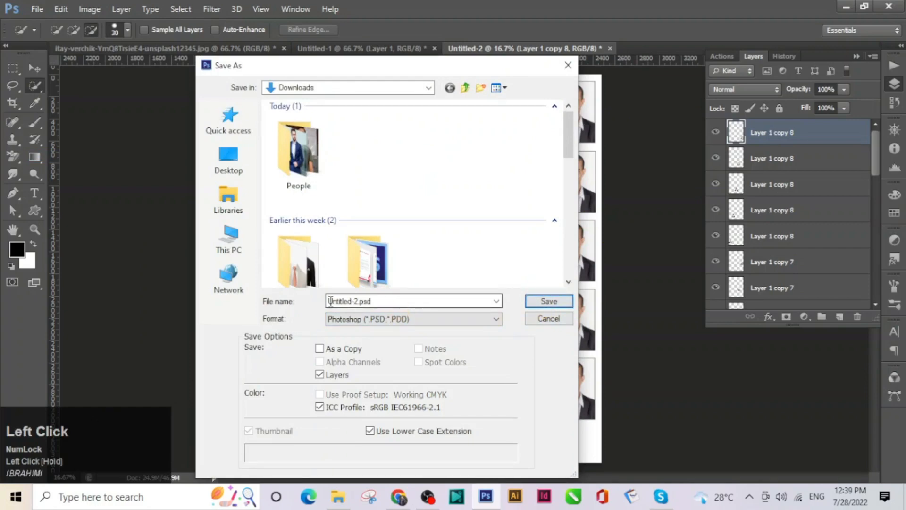
left_click(383, 298)
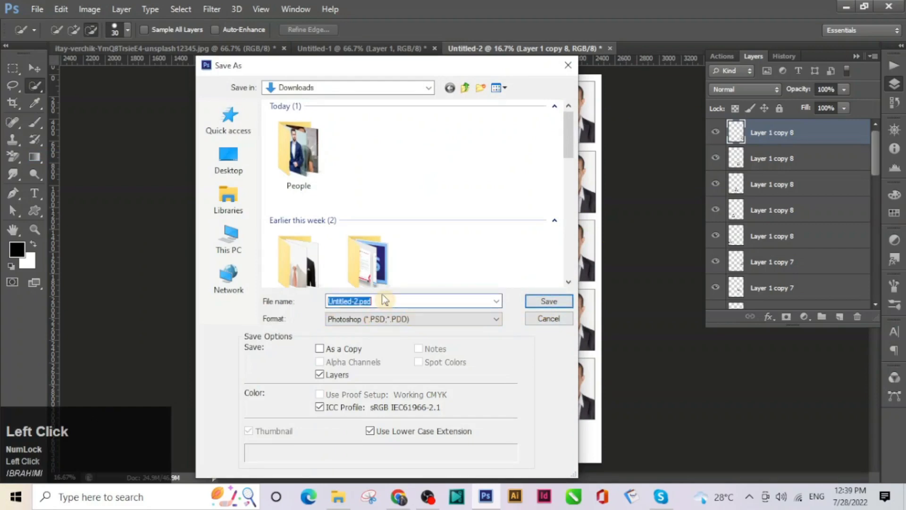
type("Passpo")
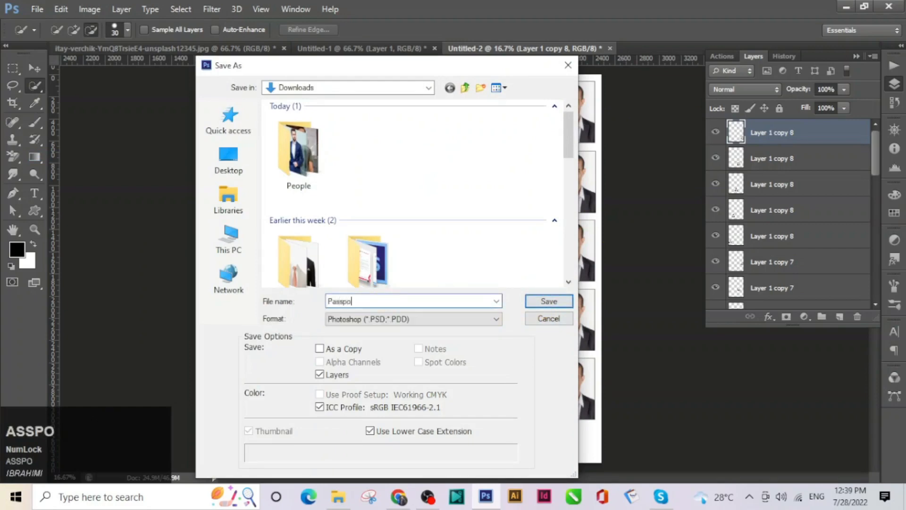
type("rt size photo")
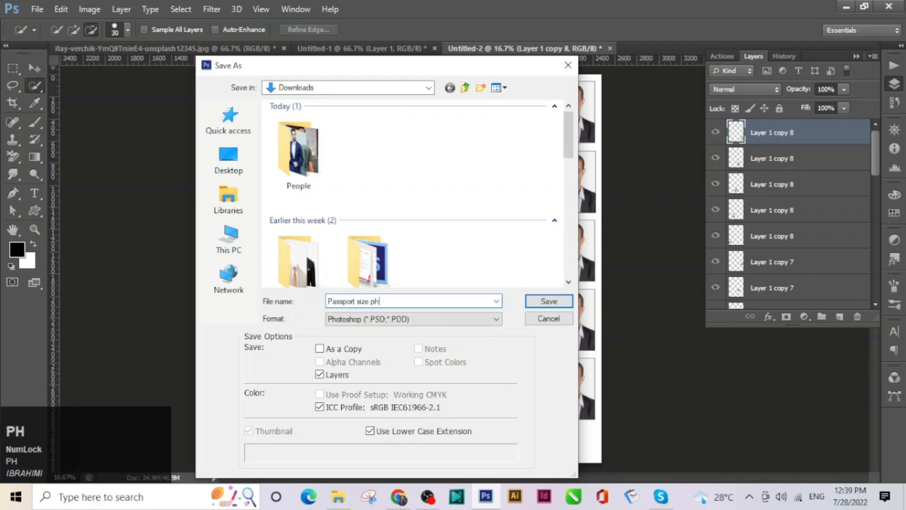
left_click(549, 301)
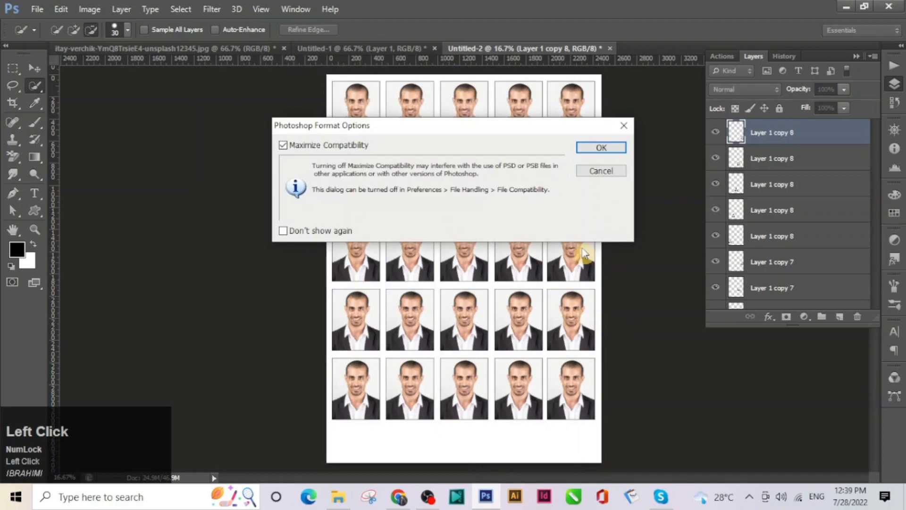
left_click(606, 148)
left_click(37, 10)
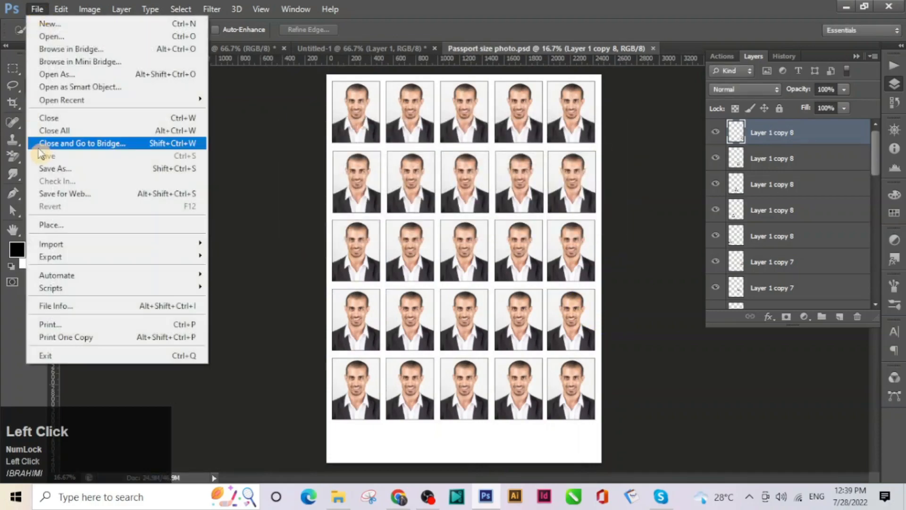
Export a Baseline (Standard), quality-12 JPEG copy named Passport size photo, then bring up File Explorer
left_click(89, 169)
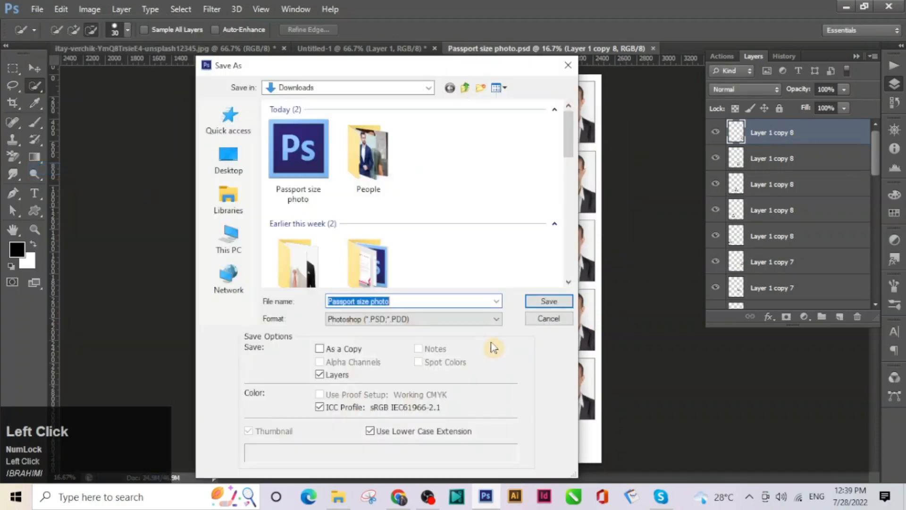
left_click(397, 324)
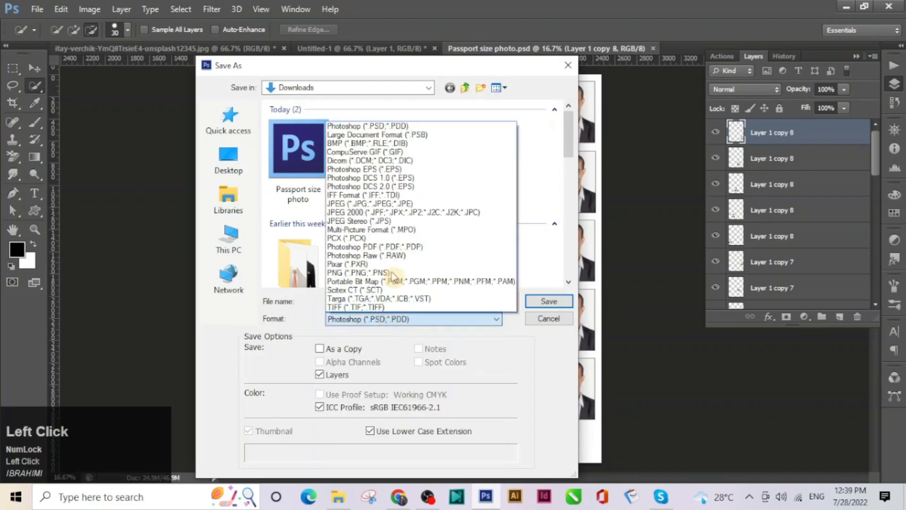
left_click(395, 203)
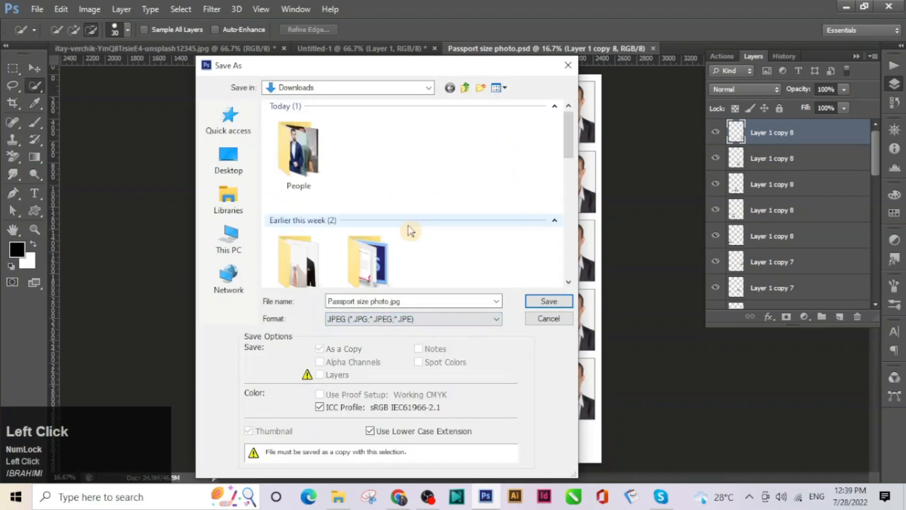
left_click(537, 305)
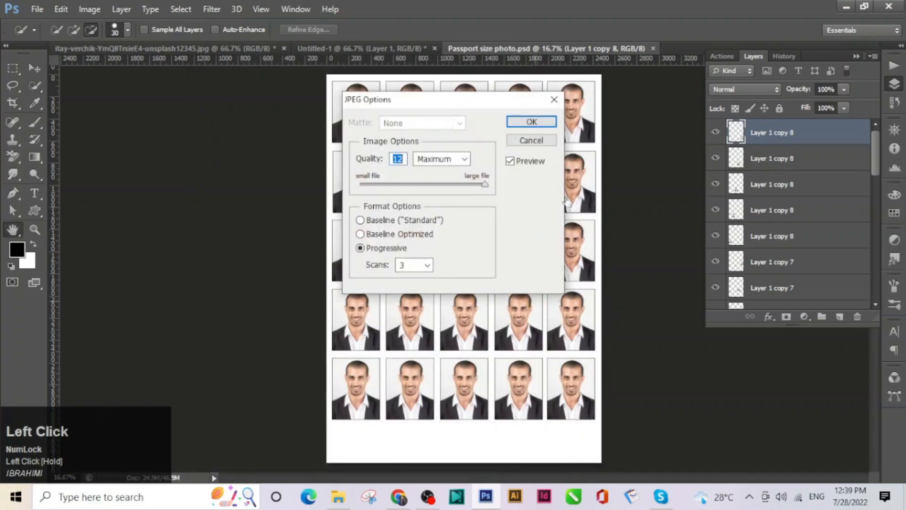
left_click(383, 222)
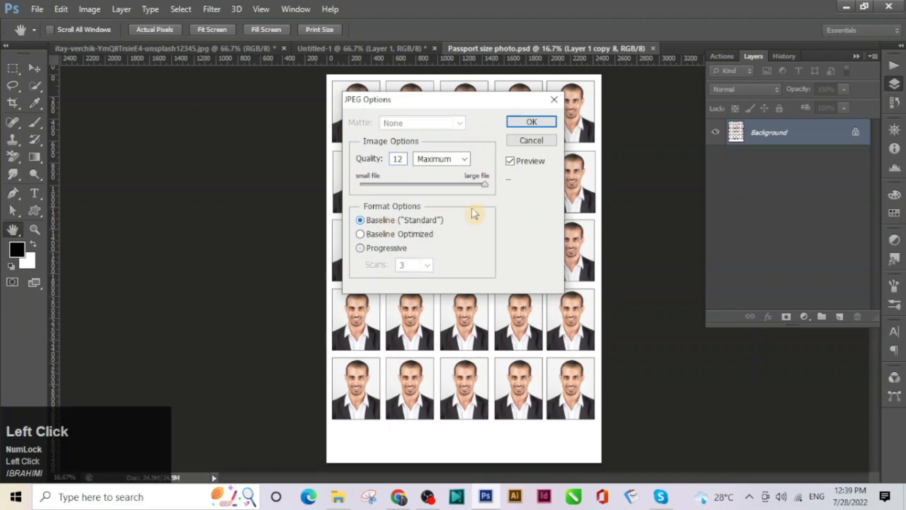
left_click(532, 123)
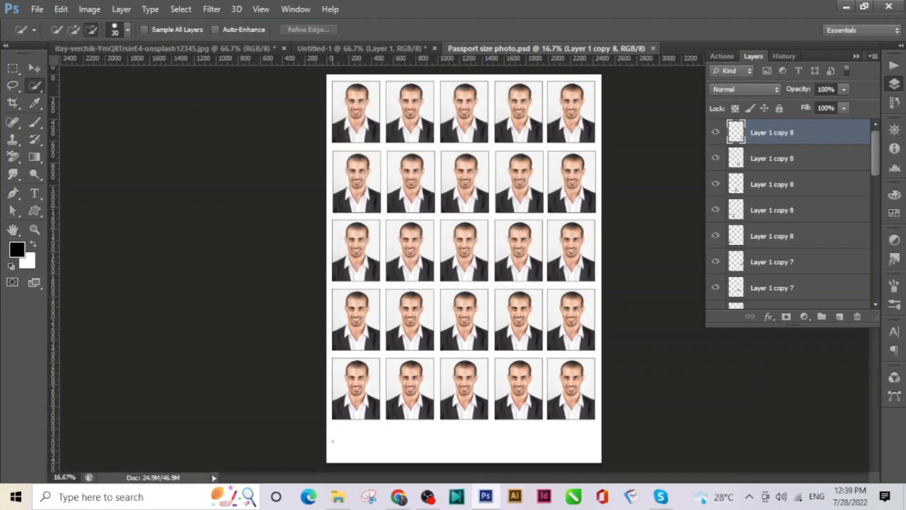
left_click(347, 486)
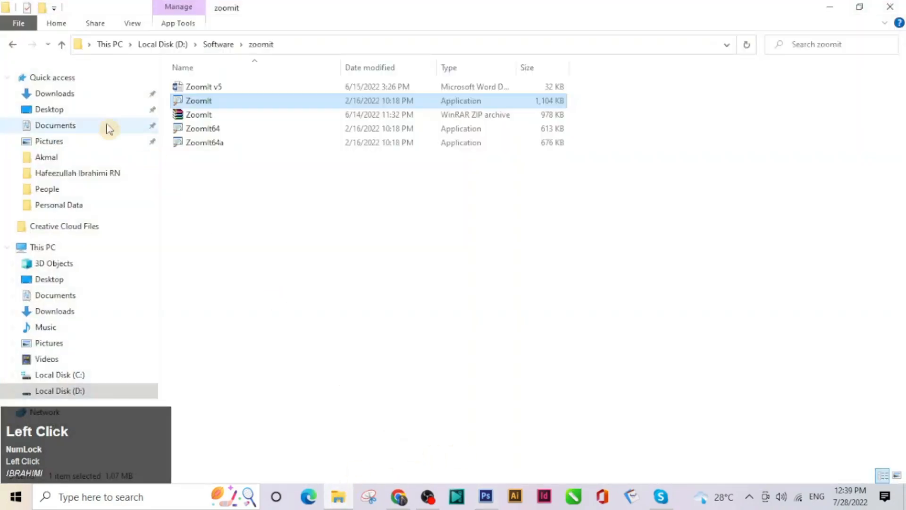
Open Passport size photo.jpg from Downloads with Windows Photo Viewer
left_click(71, 93)
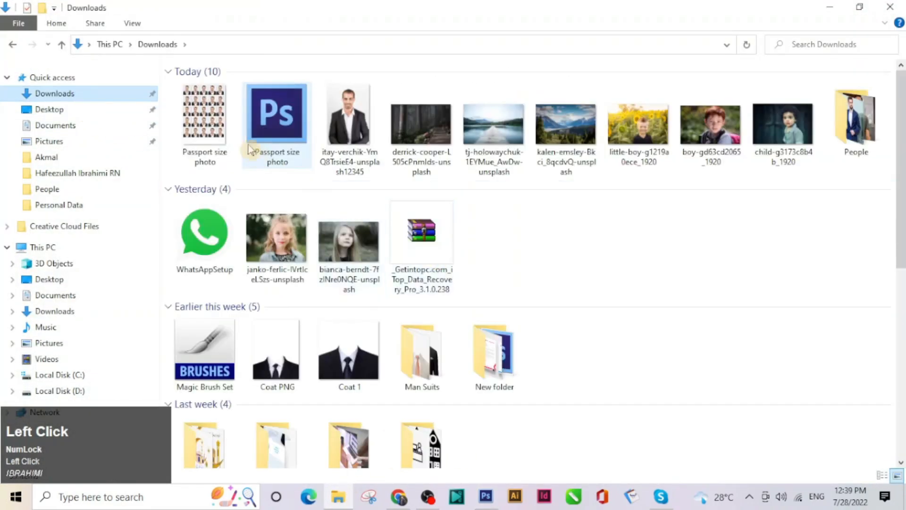
right_click(205, 106)
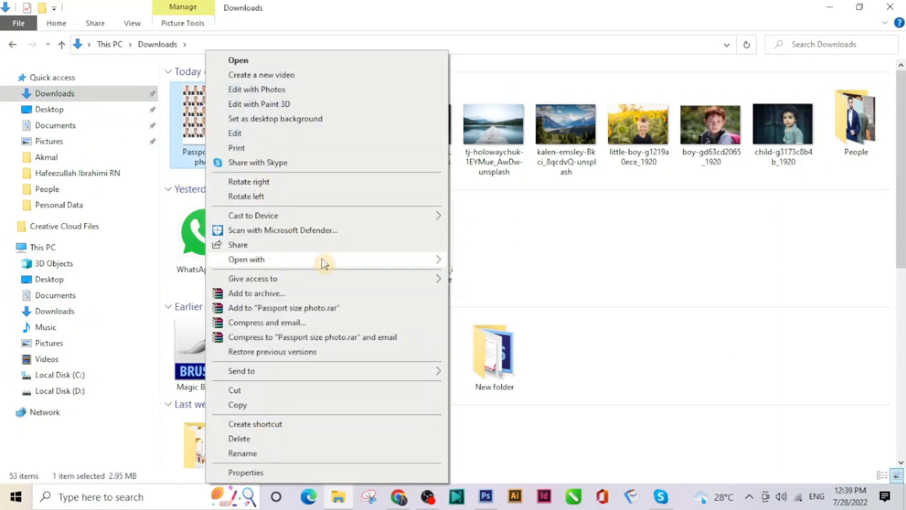
left_click(326, 263)
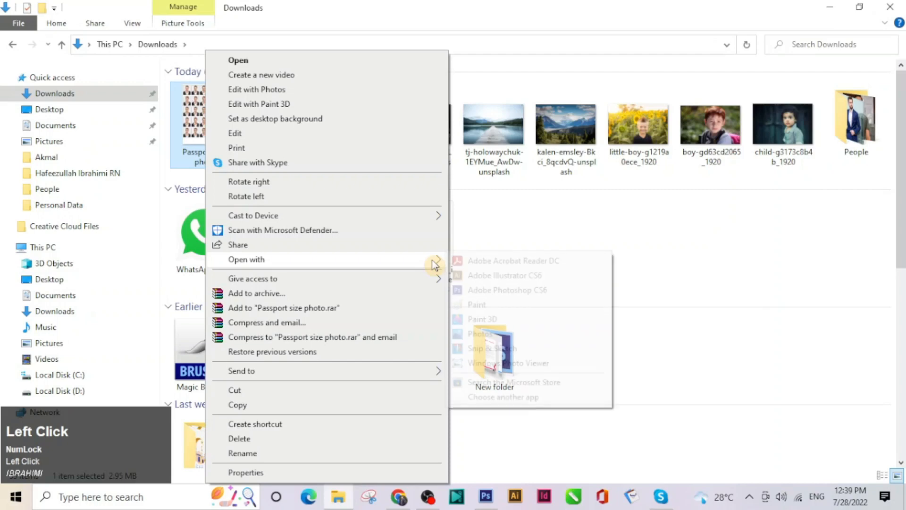
left_click(501, 363)
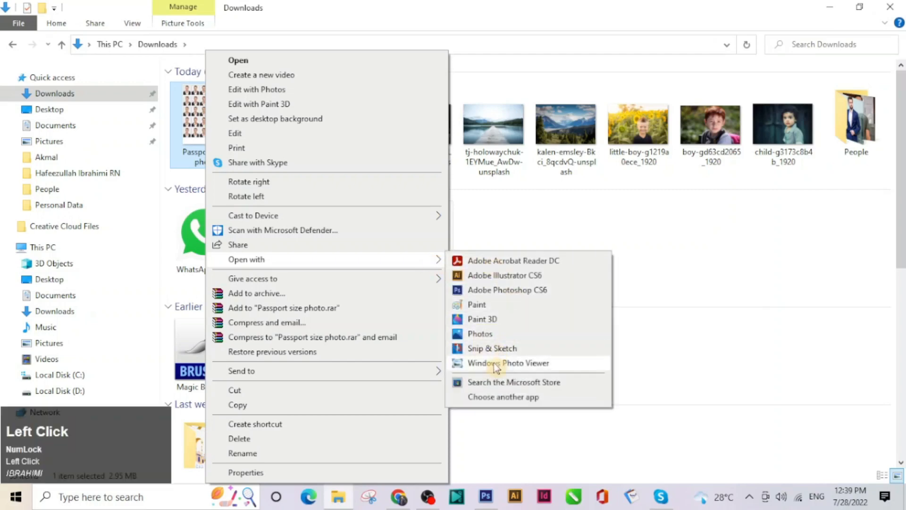
left_click(486, 496)
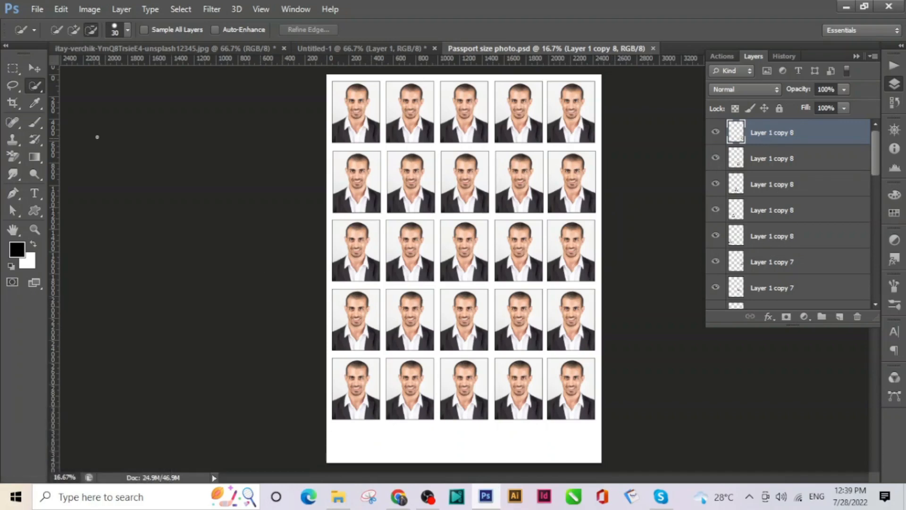
Zoom in and pan across the 5×5 portrait grid, then close the photo viewer
left_click(35, 68)
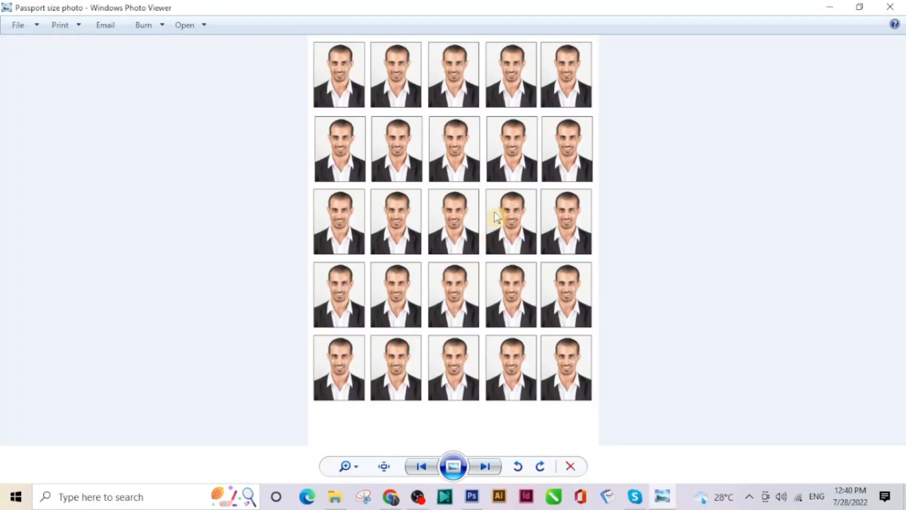
scroll(488, 207, "up", 5)
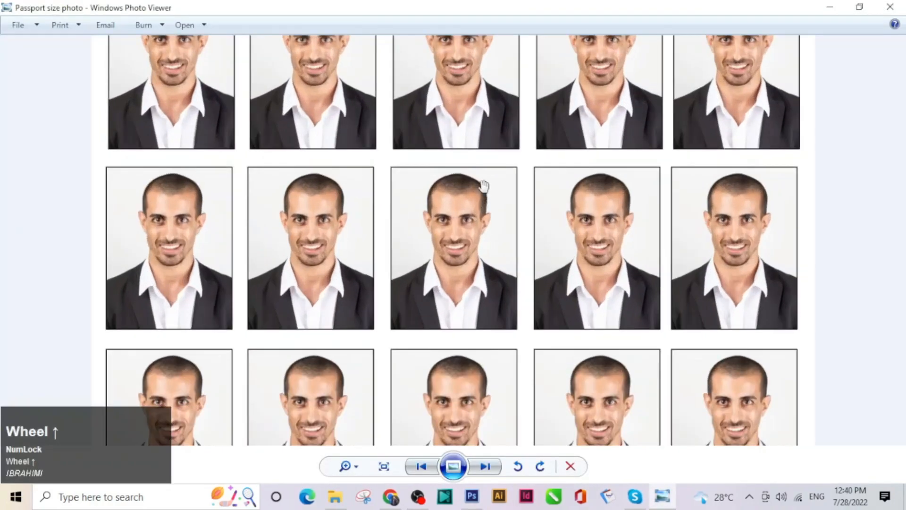
left_click_drag(469, 137, 406, 381)
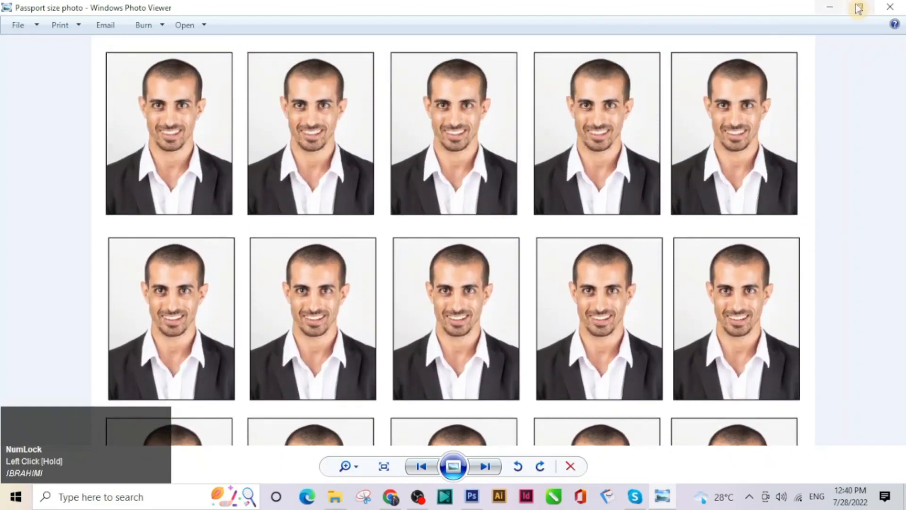
left_click(891, 7)
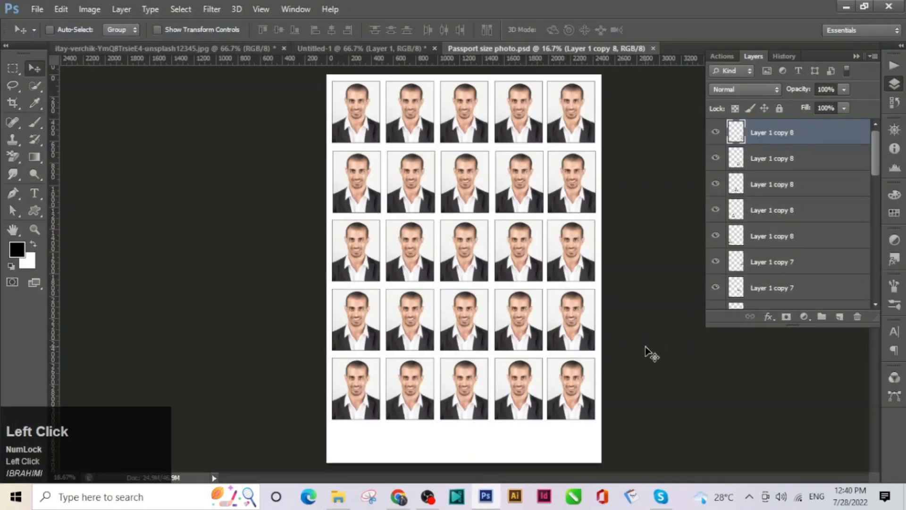